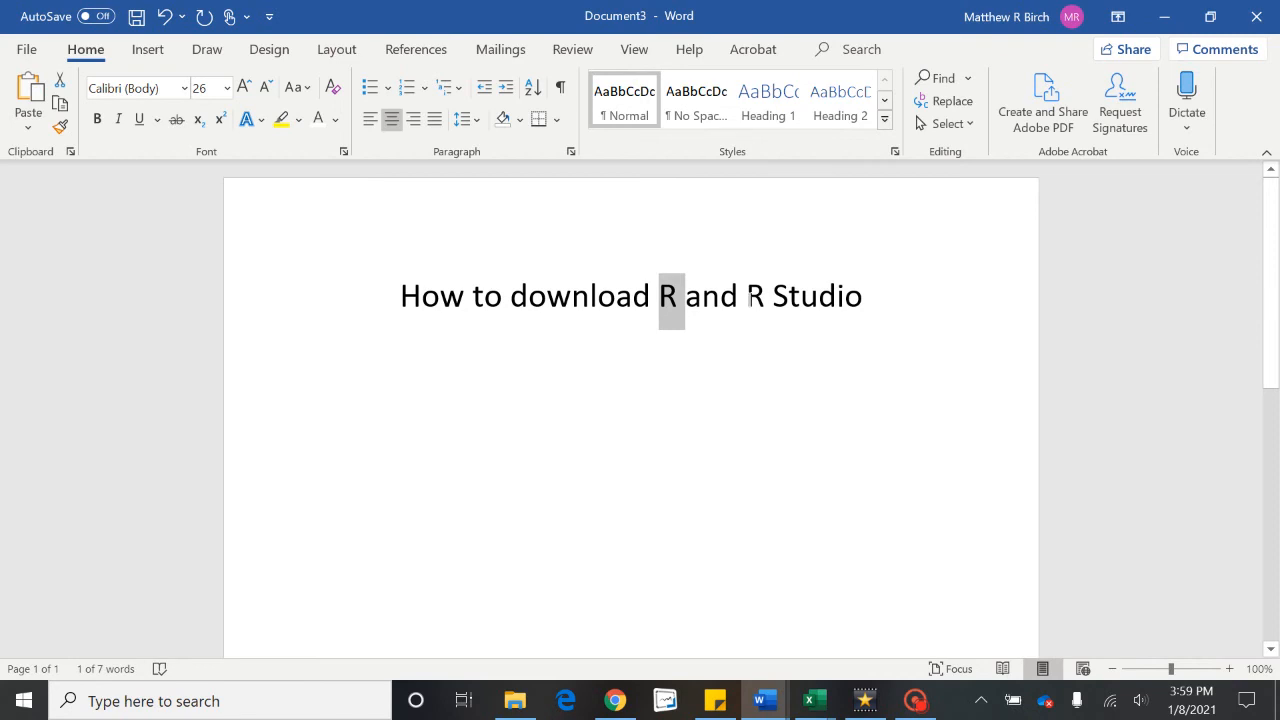
# Step: Highlight 'R Studio' in the title, then bring up the DABE_535_syllabus_2021_spring document in Word
pyautogui.moveTo(747, 297); pyautogui.dragTo(860, 300)
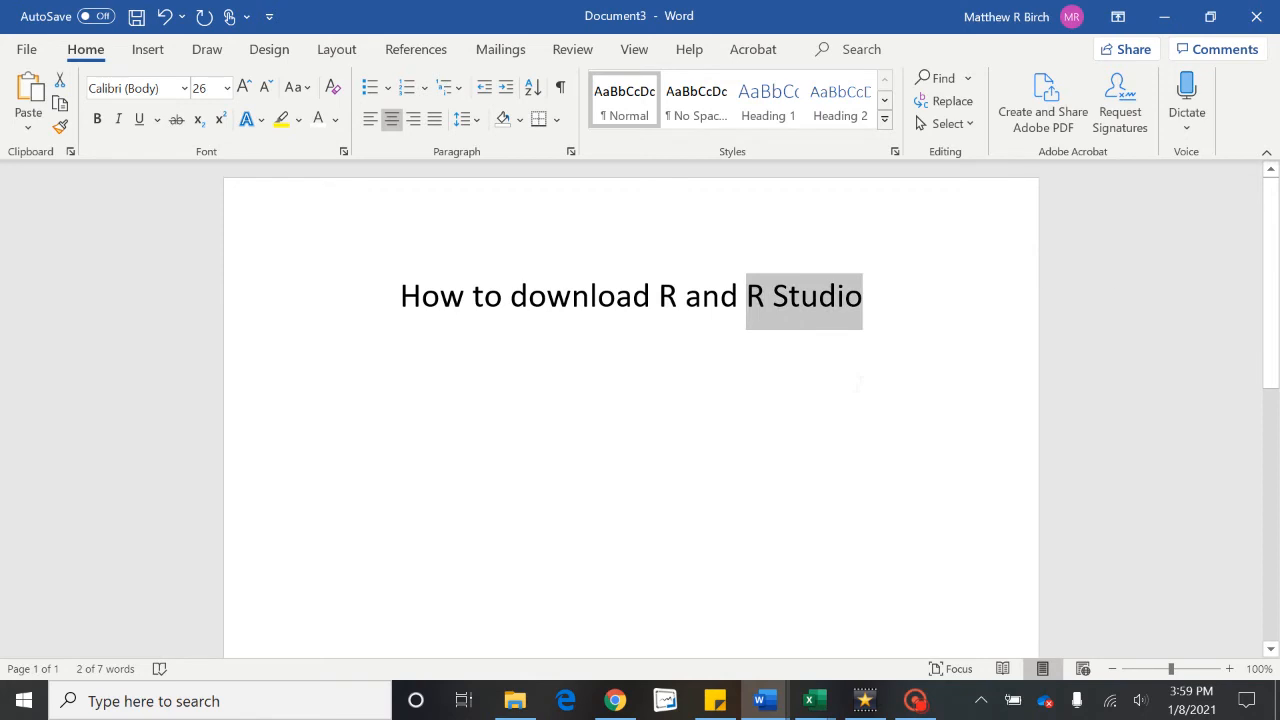
pyautogui.click(765, 700)
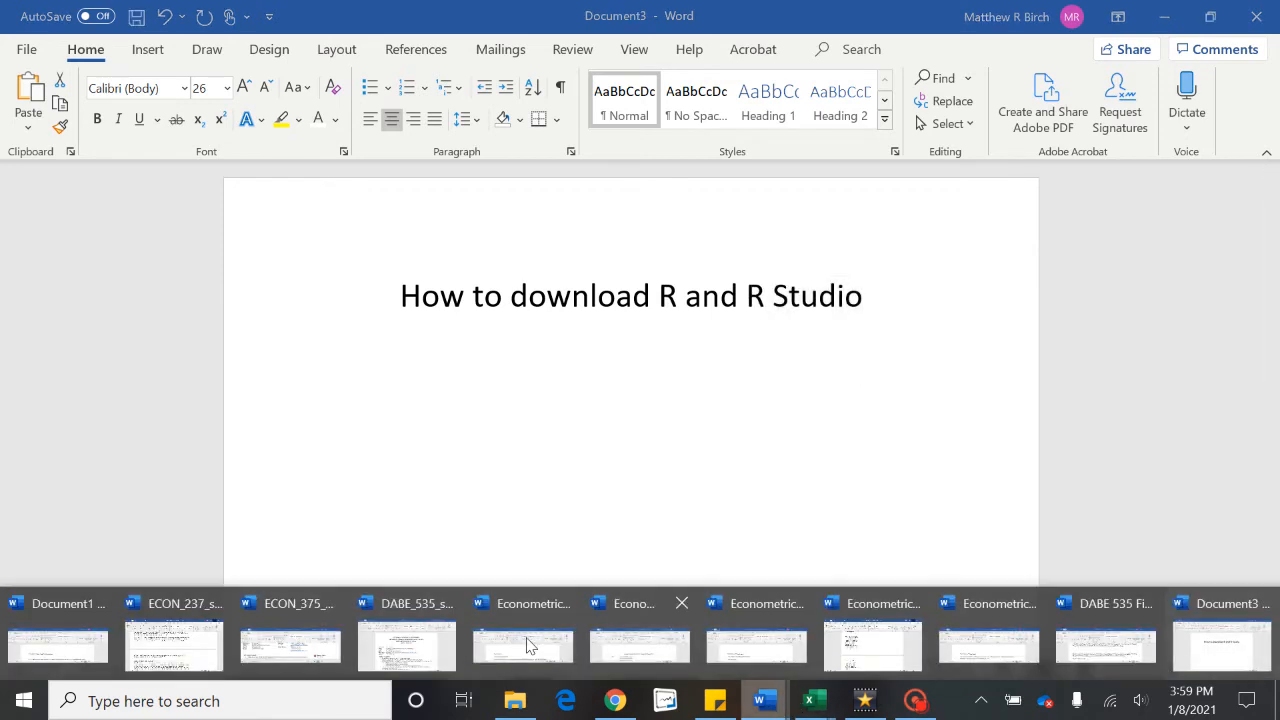
pyautogui.click(368, 628)
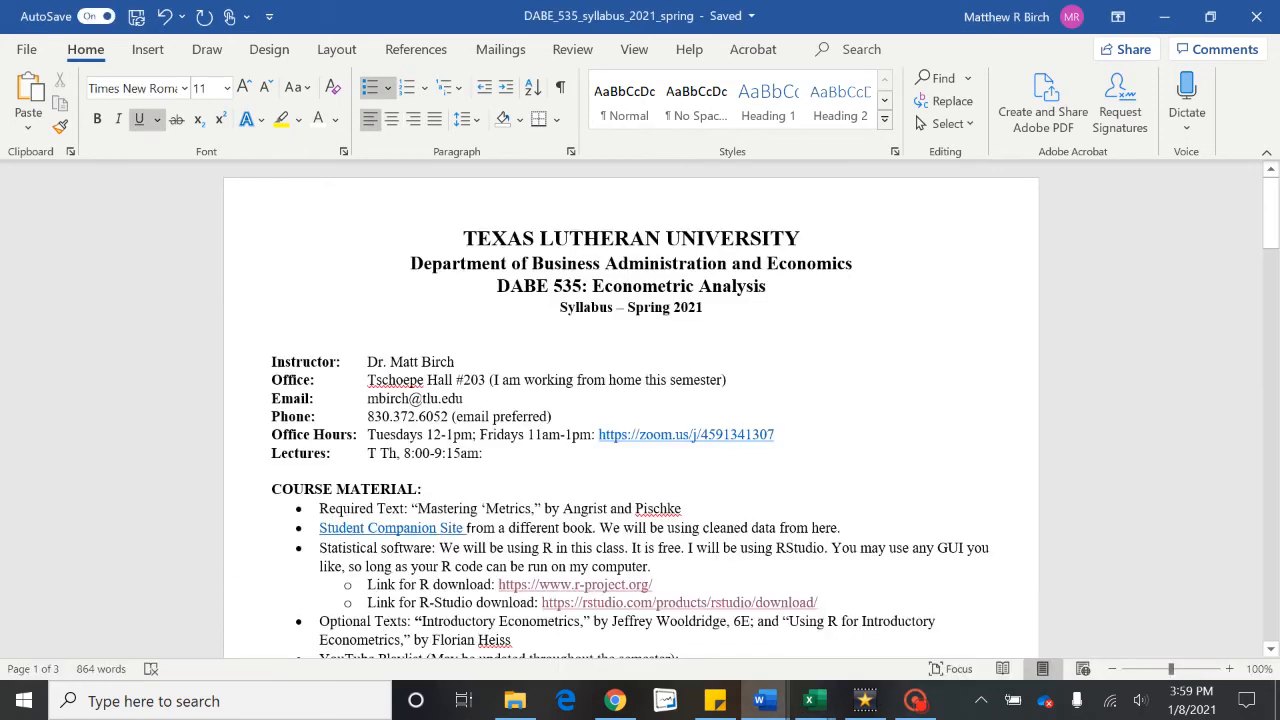
pyautogui.scroll(-2, 630, 410)
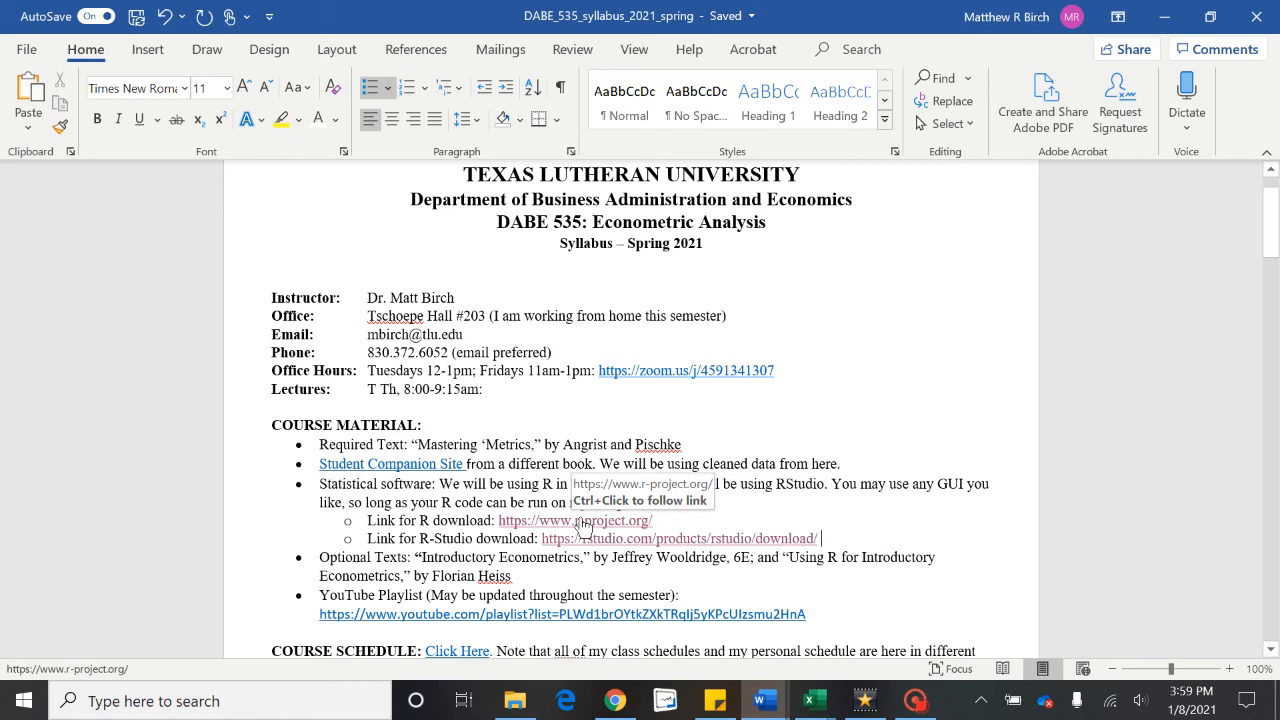
pyautogui.keyDown('ctrl'); pyautogui.click(583, 522); pyautogui.keyUp('ctrl')
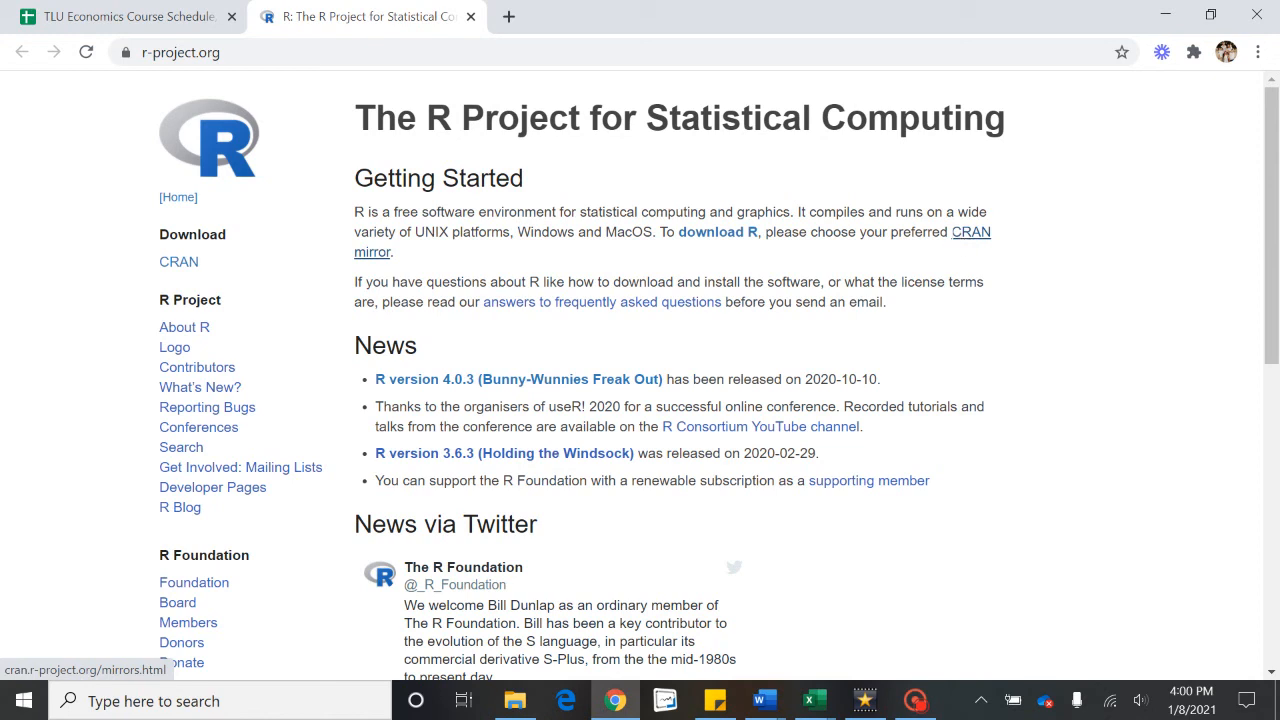
pyautogui.click(735, 236)
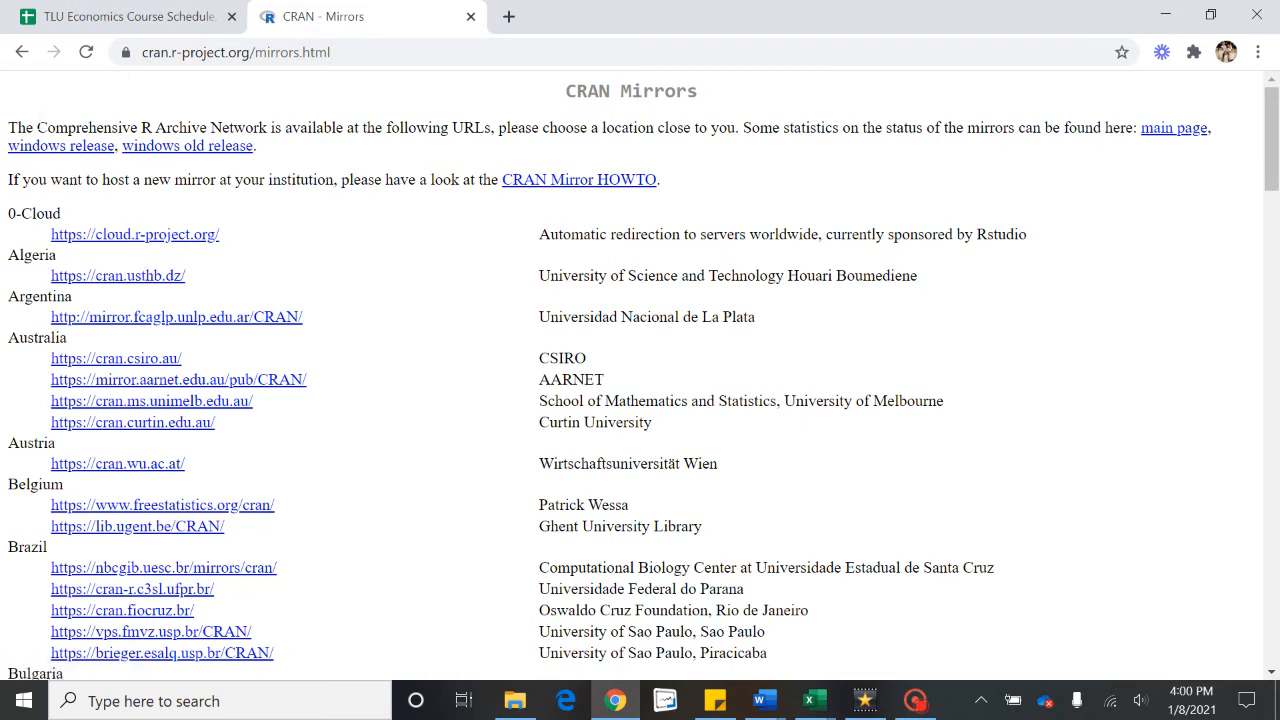
pyautogui.moveTo(37, 127); pyautogui.dragTo(268, 128)
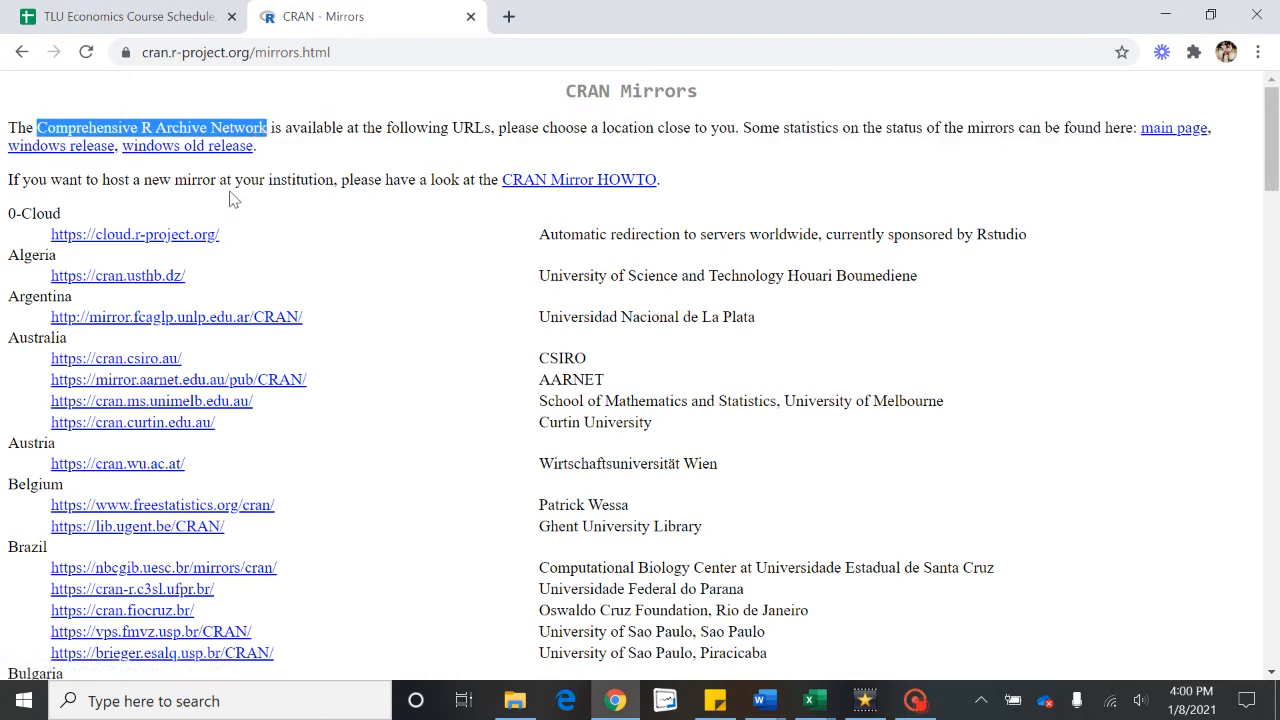
pyautogui.click(166, 192)
pyautogui.scroll(-15, 640, 375)
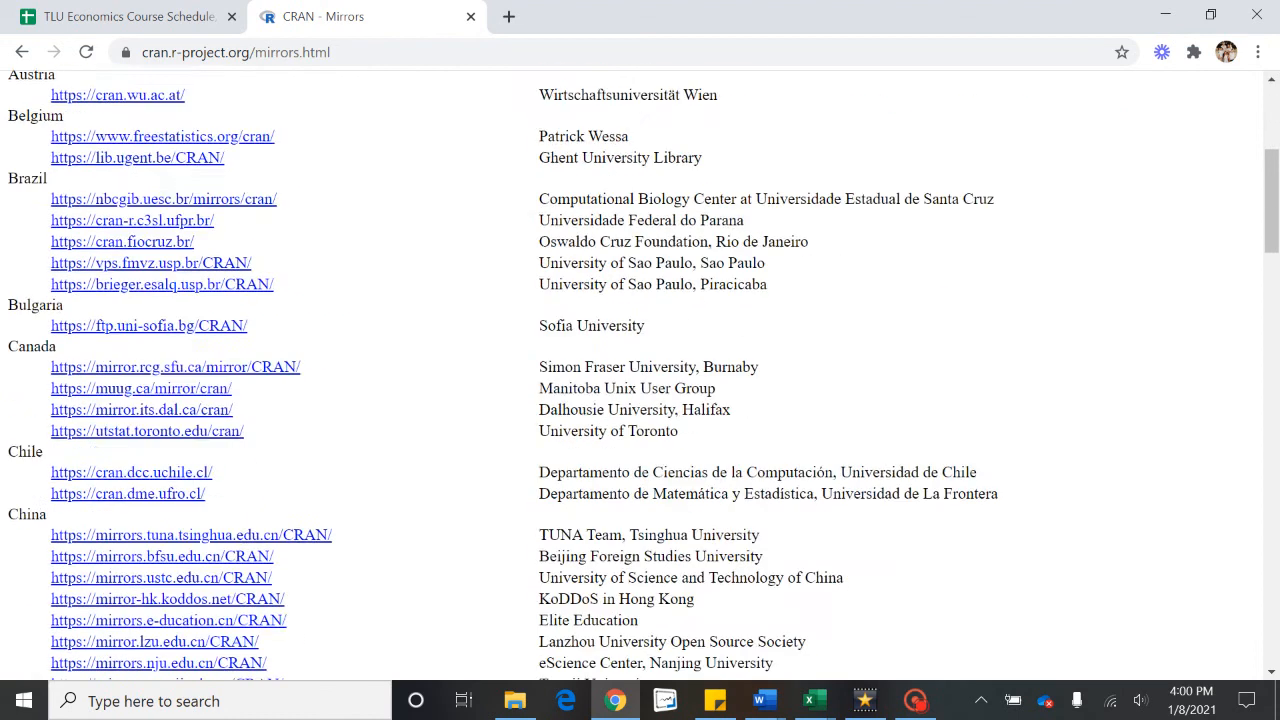
pyautogui.scroll(-6, 640, 375)
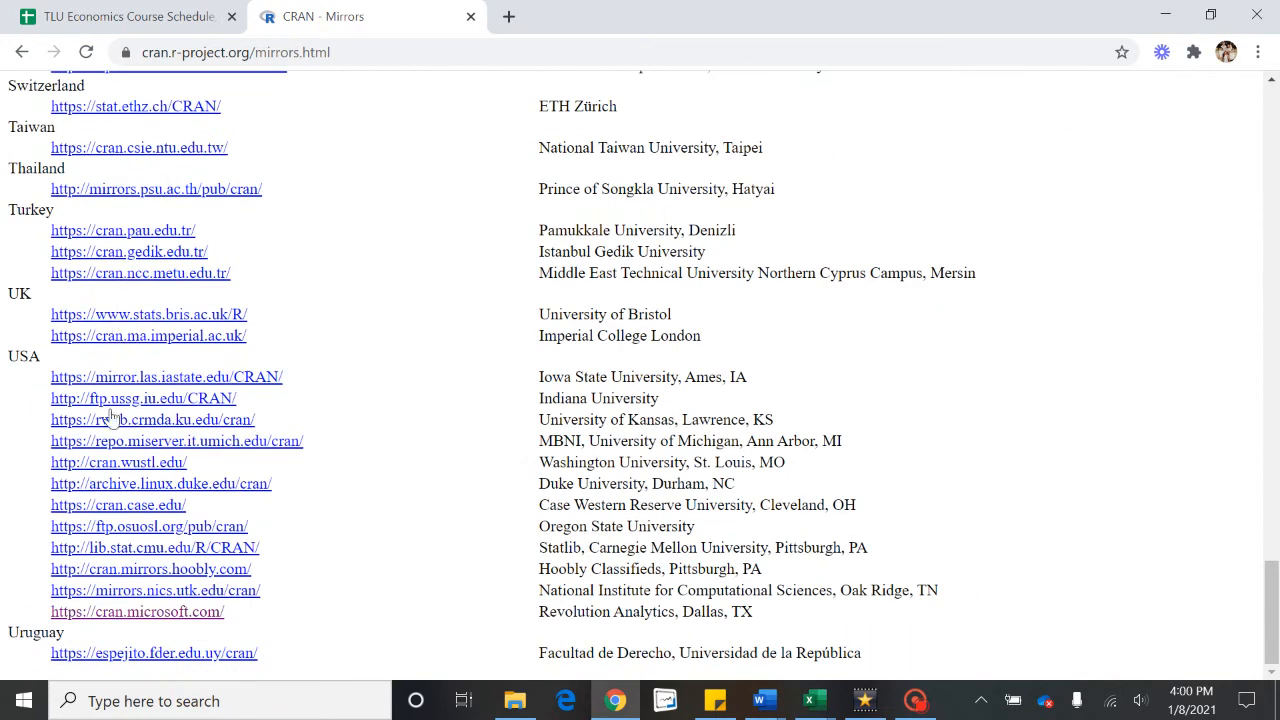
pyautogui.click(132, 612)
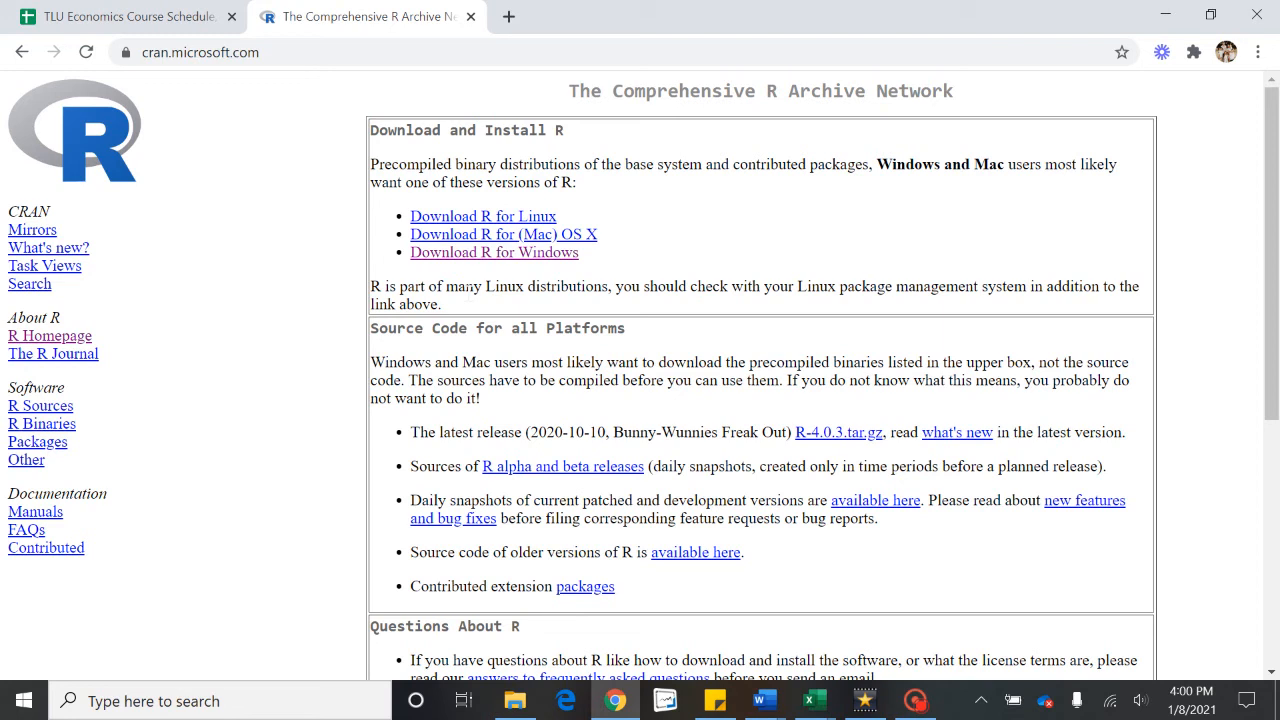
# Step: Download R-4.0.3-win.exe from R for Windows > base and run the installer
pyautogui.click(469, 256)
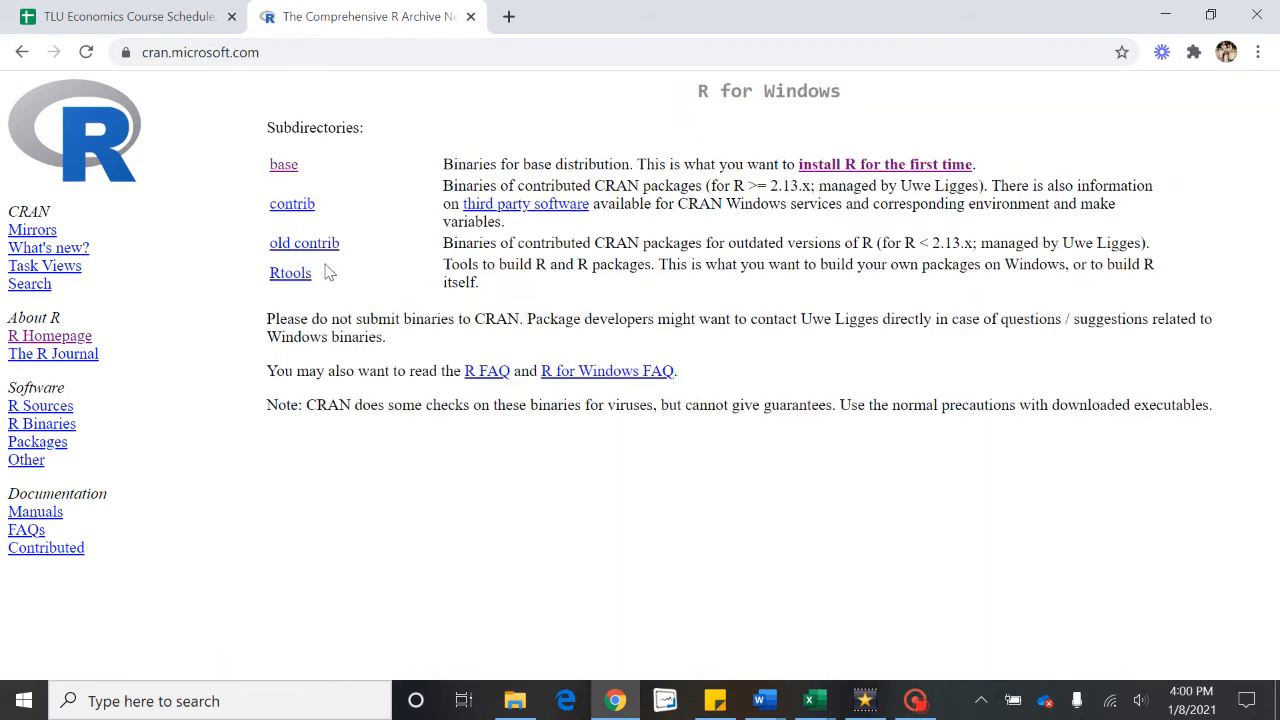
pyautogui.click(834, 166)
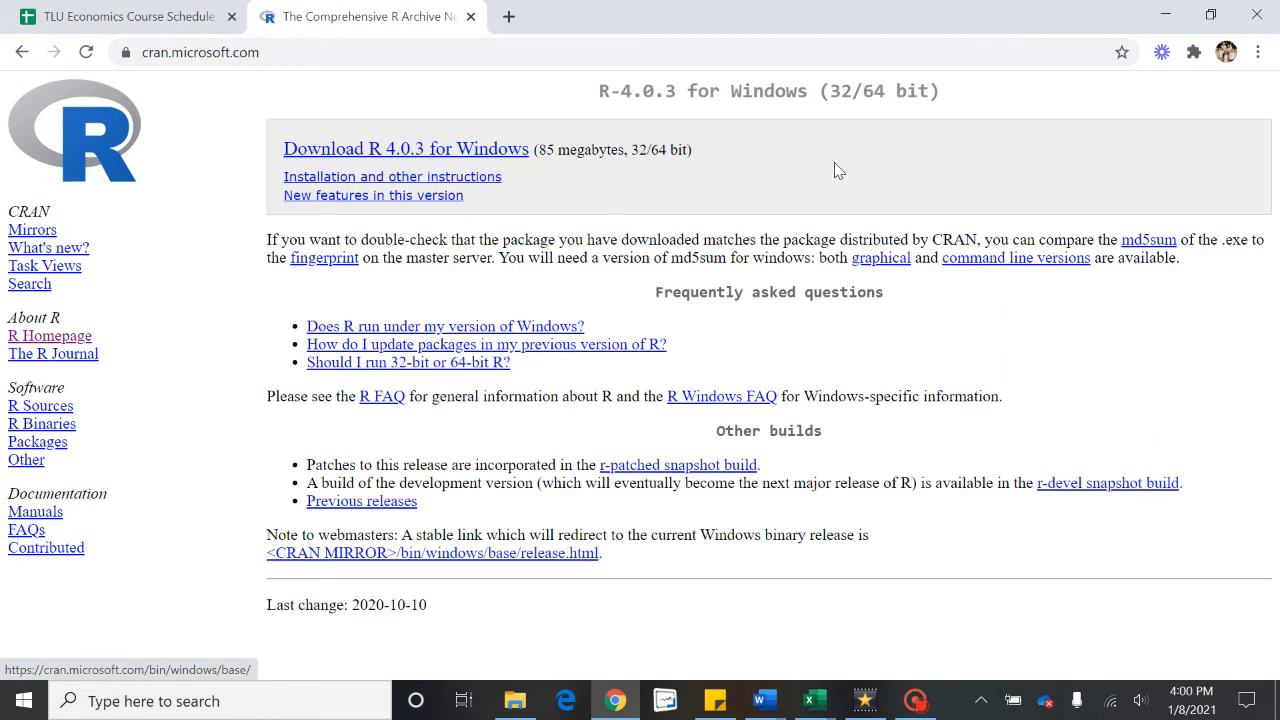
pyautogui.click(424, 150)
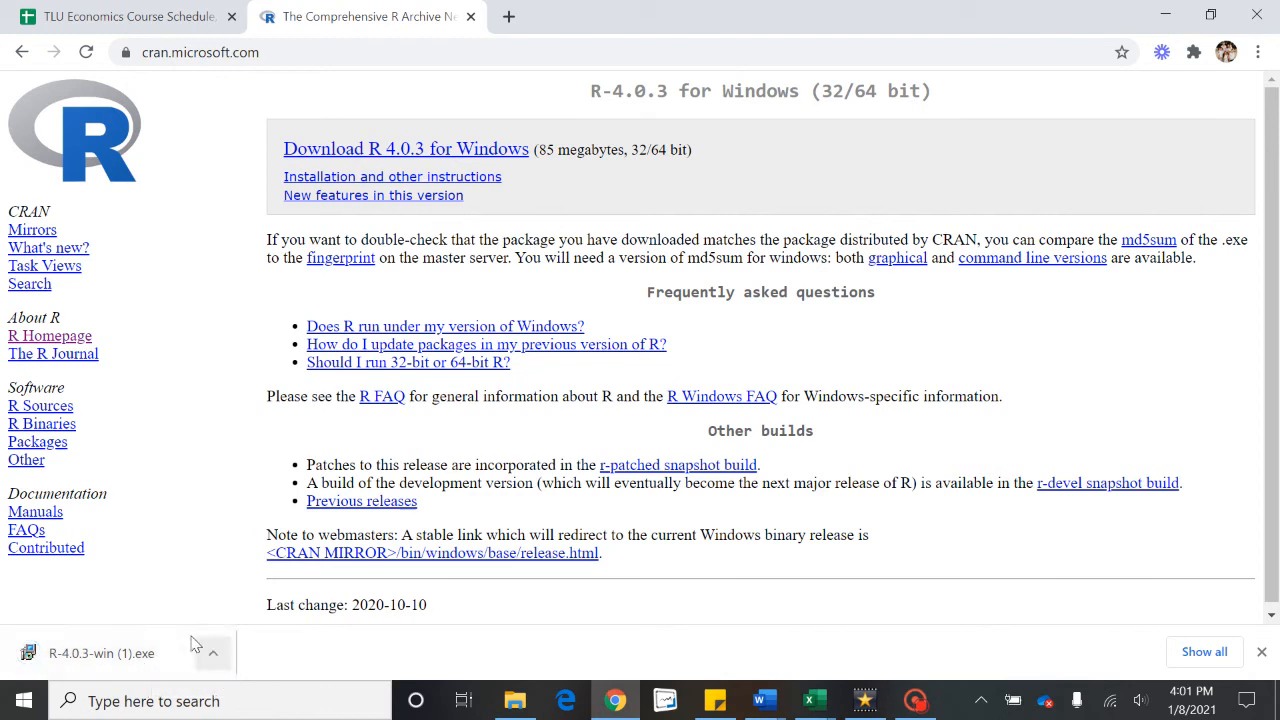
pyautogui.click(90, 660)
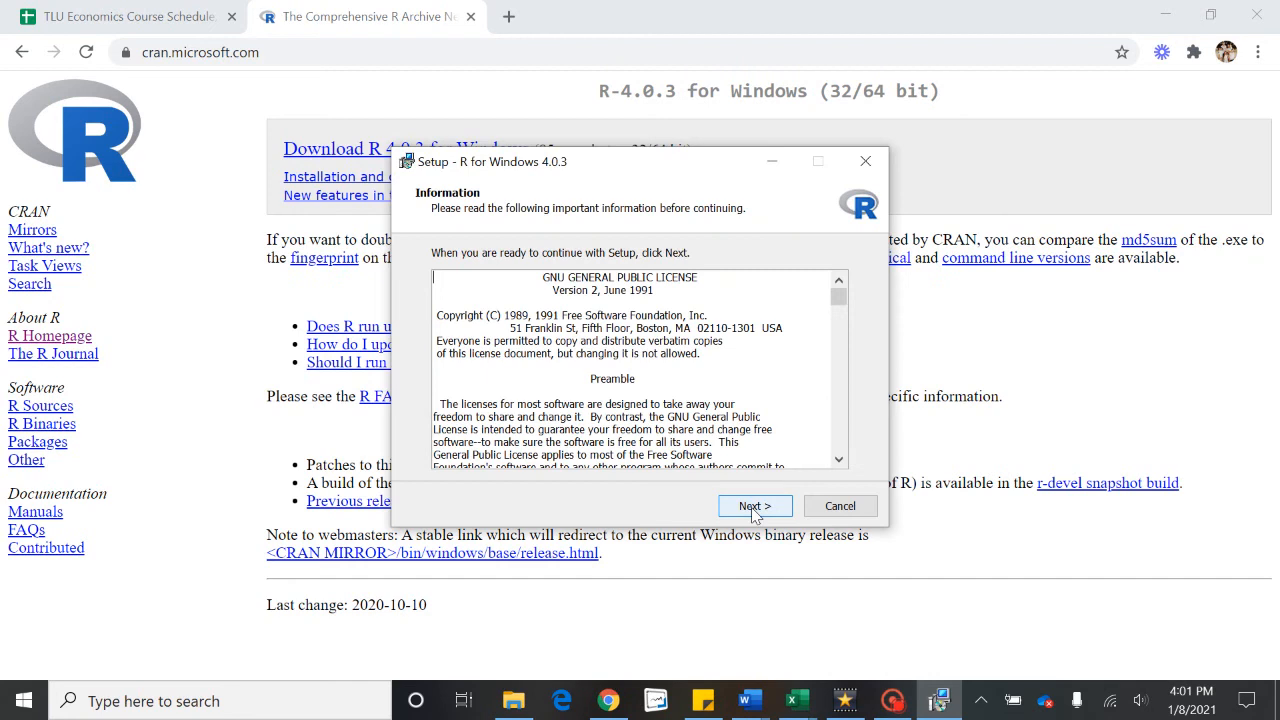
# Step: Install R 4.0.3 into the existing C:\Program Files\R\R-4.0.3 folder, keeping all default options
pyautogui.click(752, 508)
pyautogui.click(765, 518)
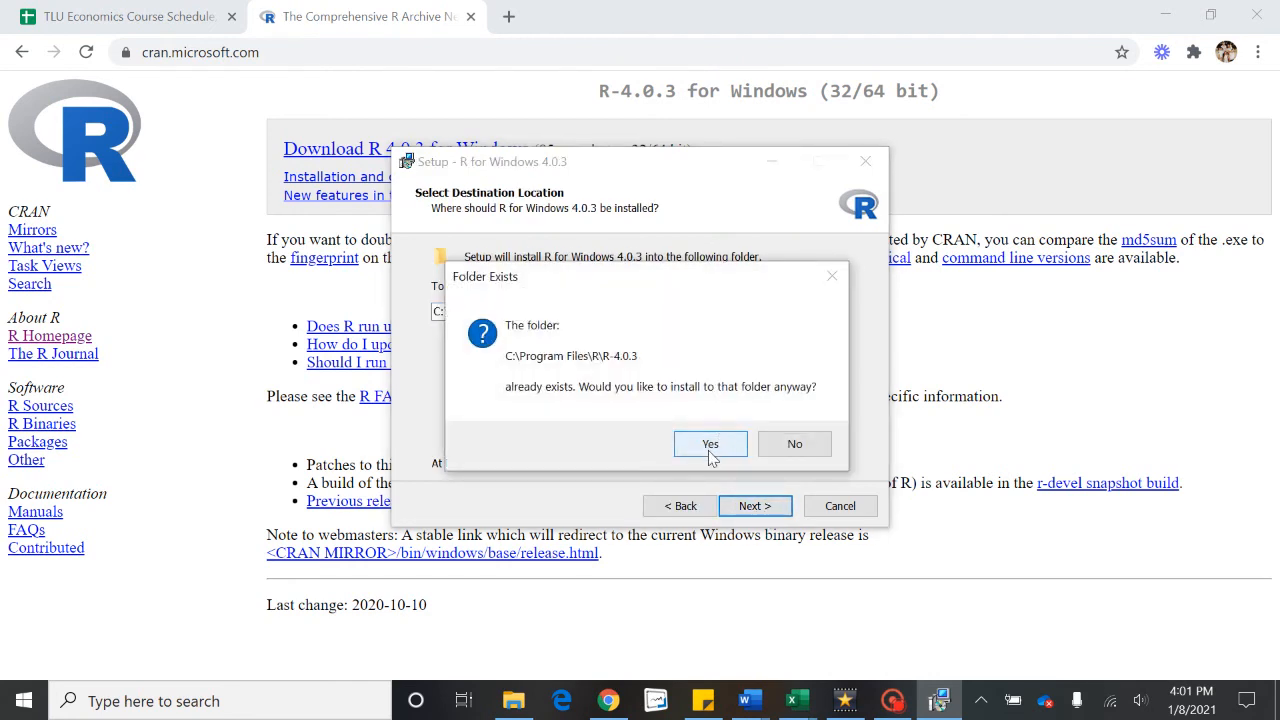
pyautogui.click(709, 451)
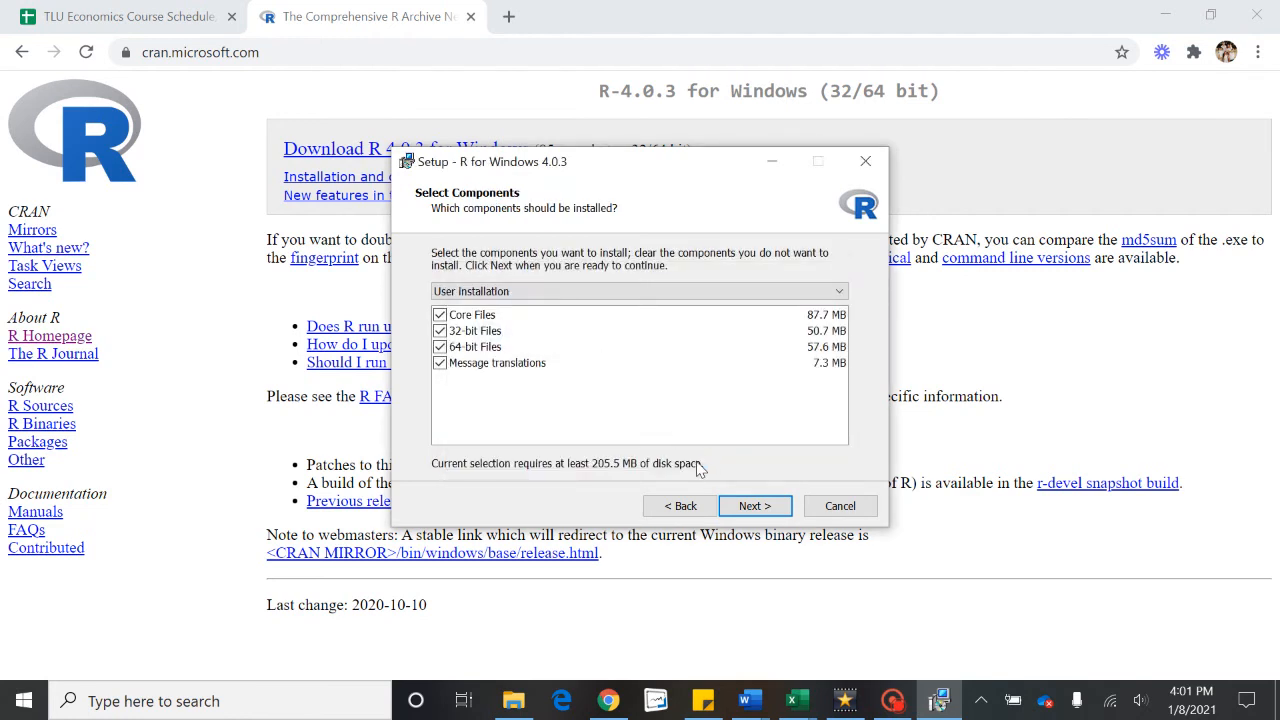
pyautogui.click(757, 508)
pyautogui.click(757, 508)
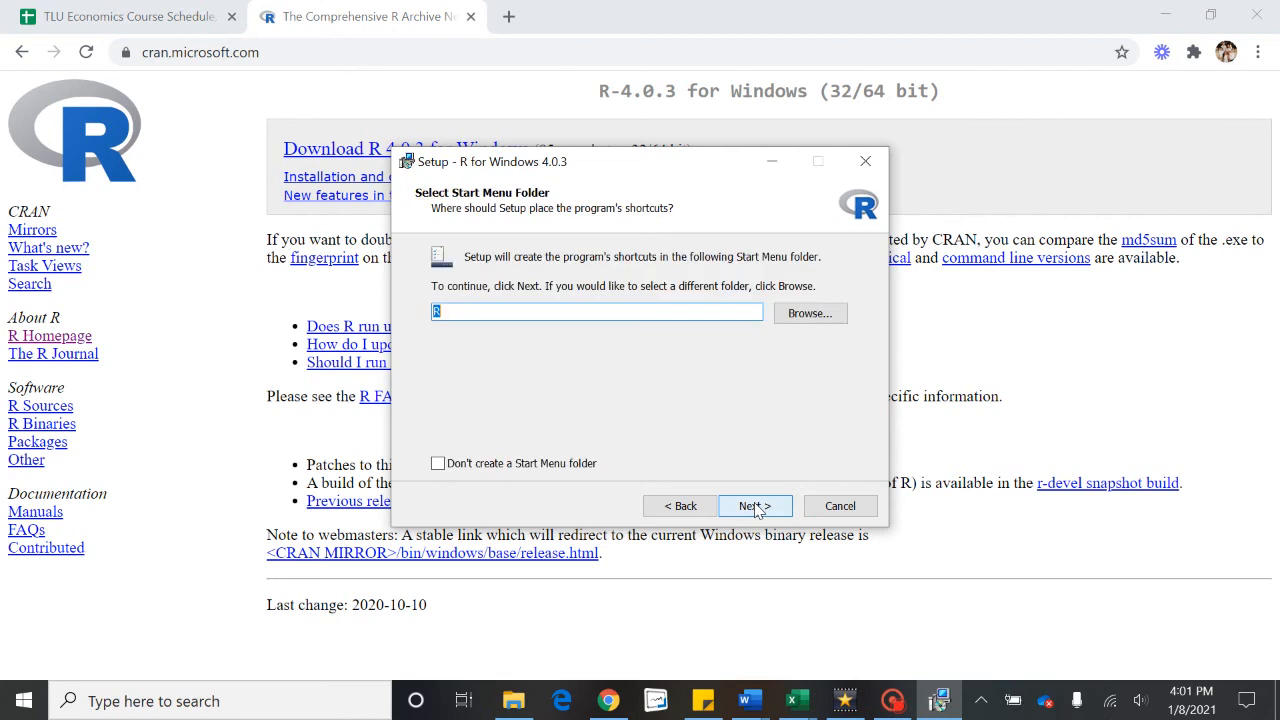
pyautogui.click(757, 508)
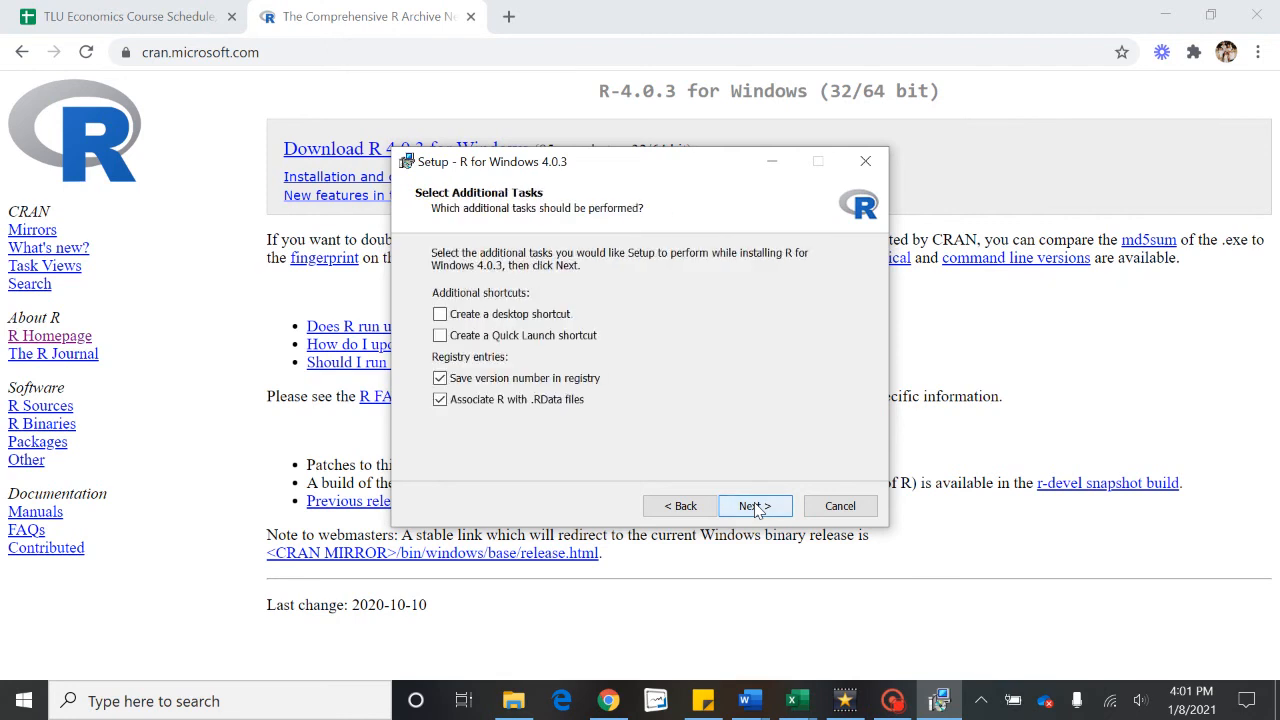
pyautogui.click(757, 508)
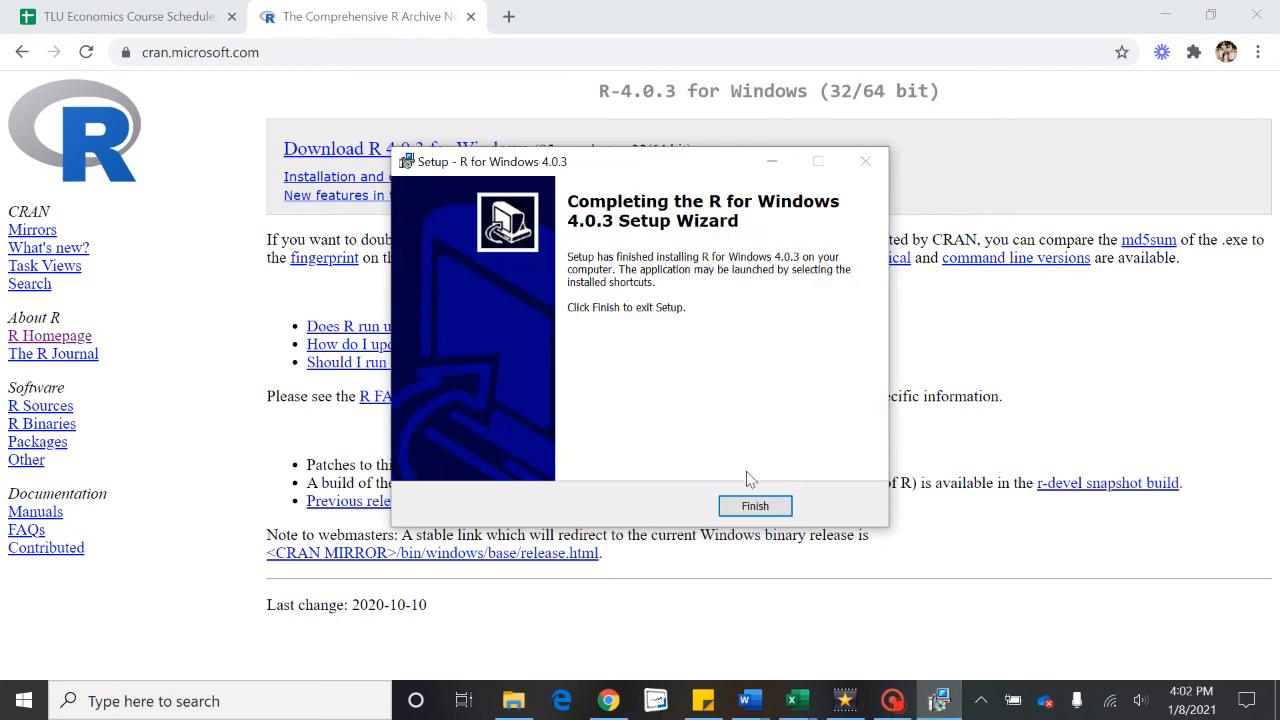
pyautogui.click(753, 505)
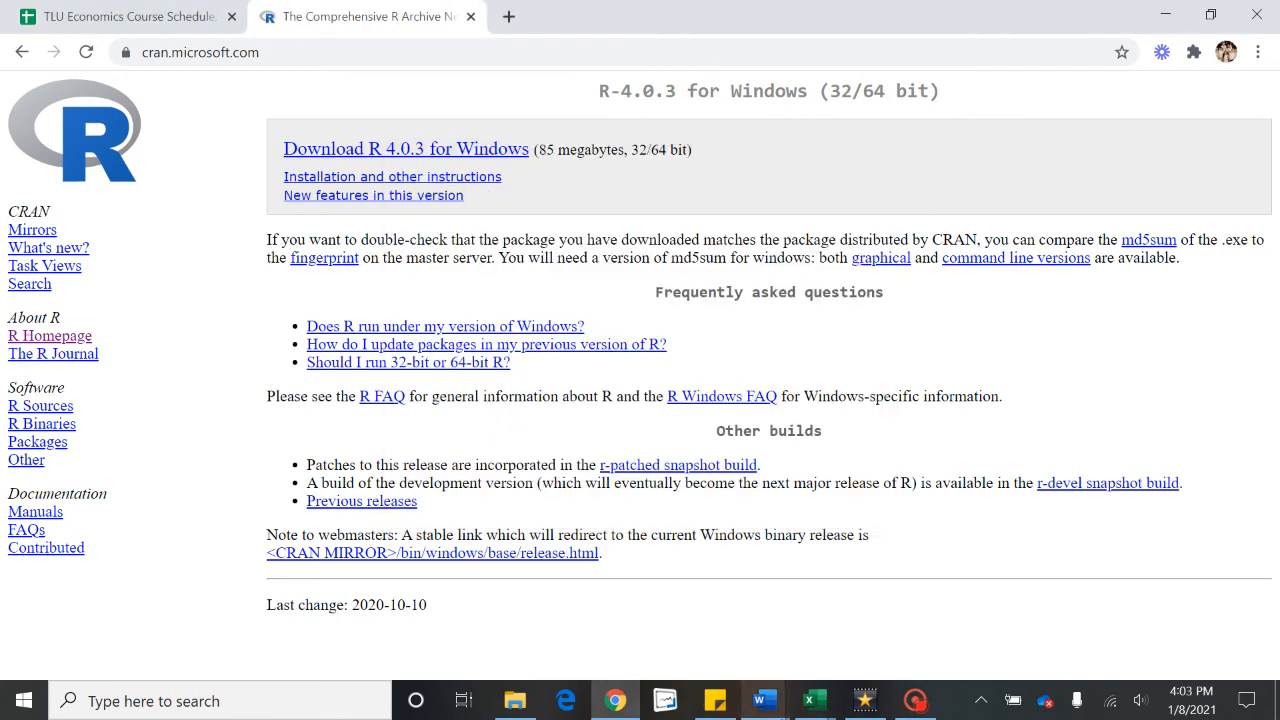
pyautogui.click(776, 703)
# Step: Back in the syllabus, open the rstudio.com/products/rstudio/download/ link in Chrome
pyautogui.click(400, 634)
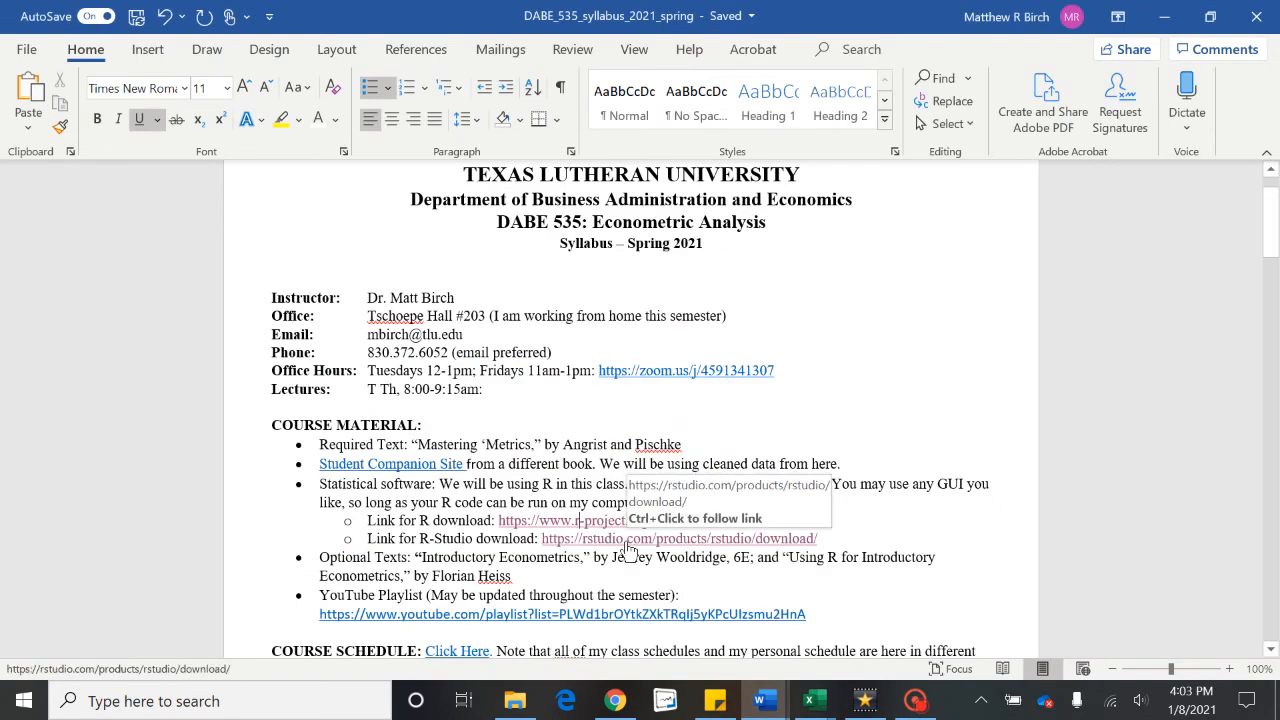
pyautogui.tripleClick(628, 541)
pyautogui.click(626, 541)
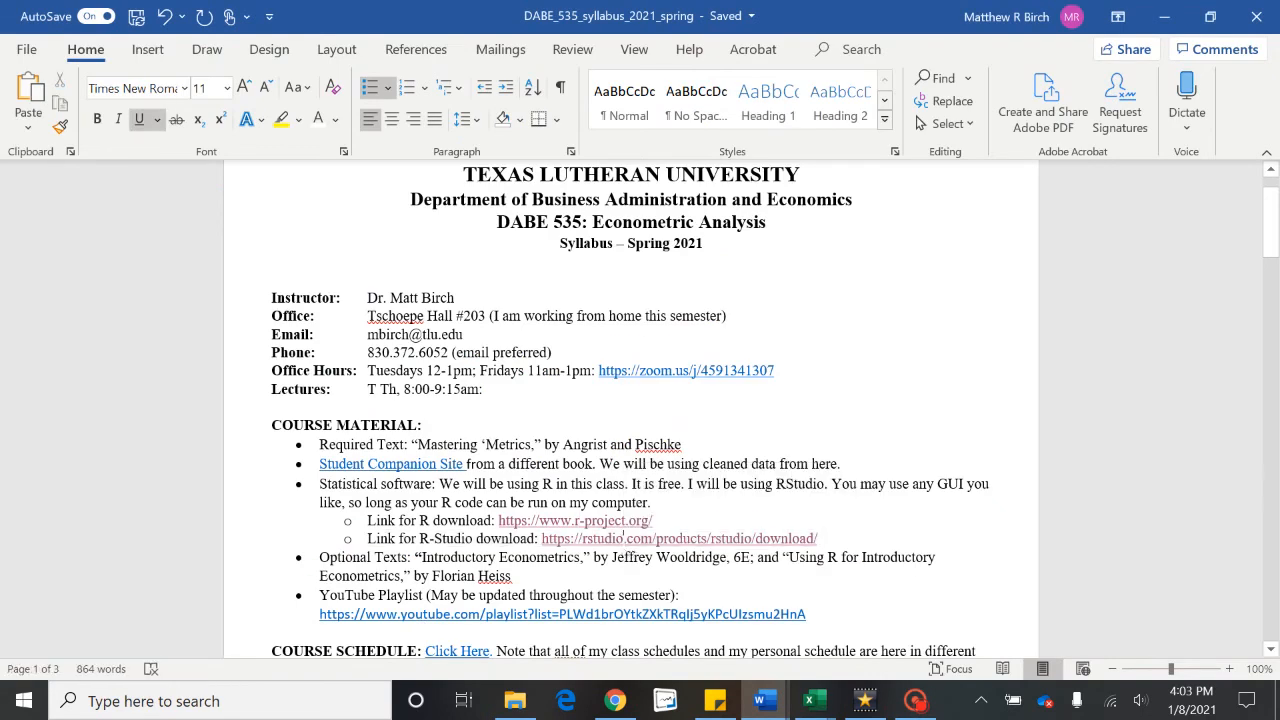
pyautogui.keyDown('ctrl'); pyautogui.click(634, 541); pyautogui.keyUp('ctrl')
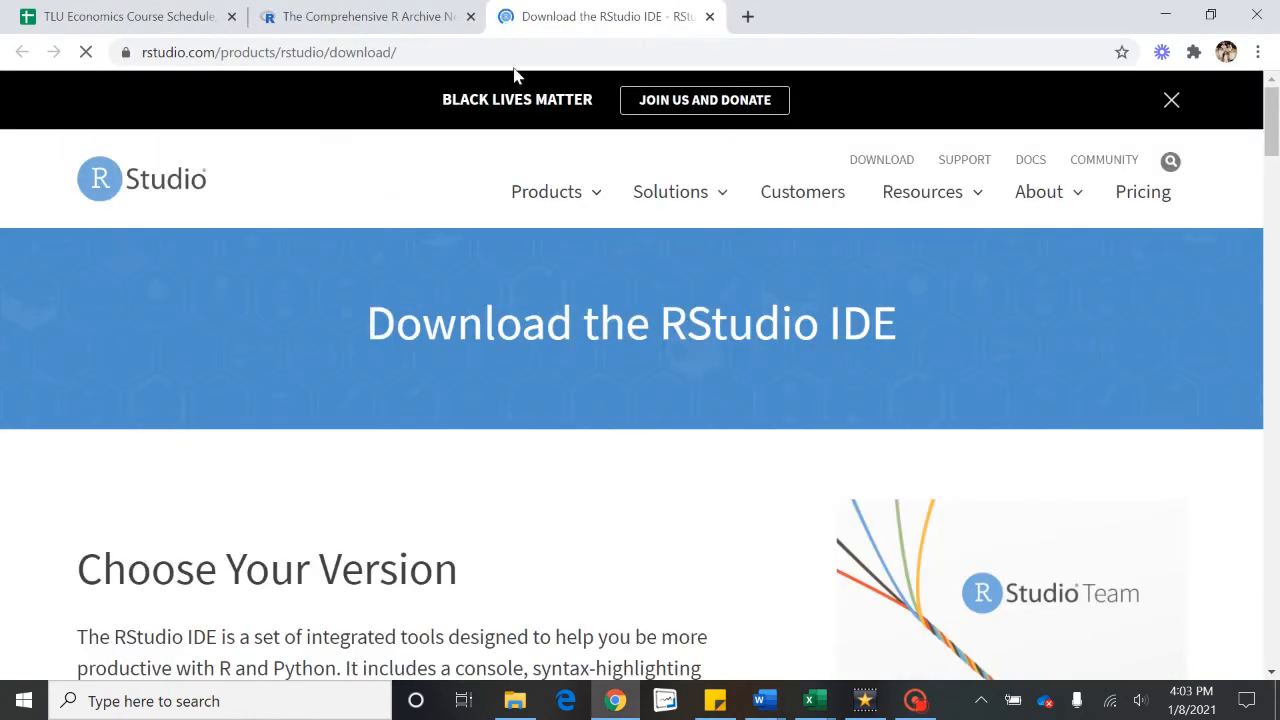
# Step: Download the free RStudio Desktop installer RStudio-1.3.1093.exe and open it
pyautogui.moveTo(543, 186)
pyautogui.scroll(-1, 146, 473)
pyautogui.scroll(-5, 146, 473)
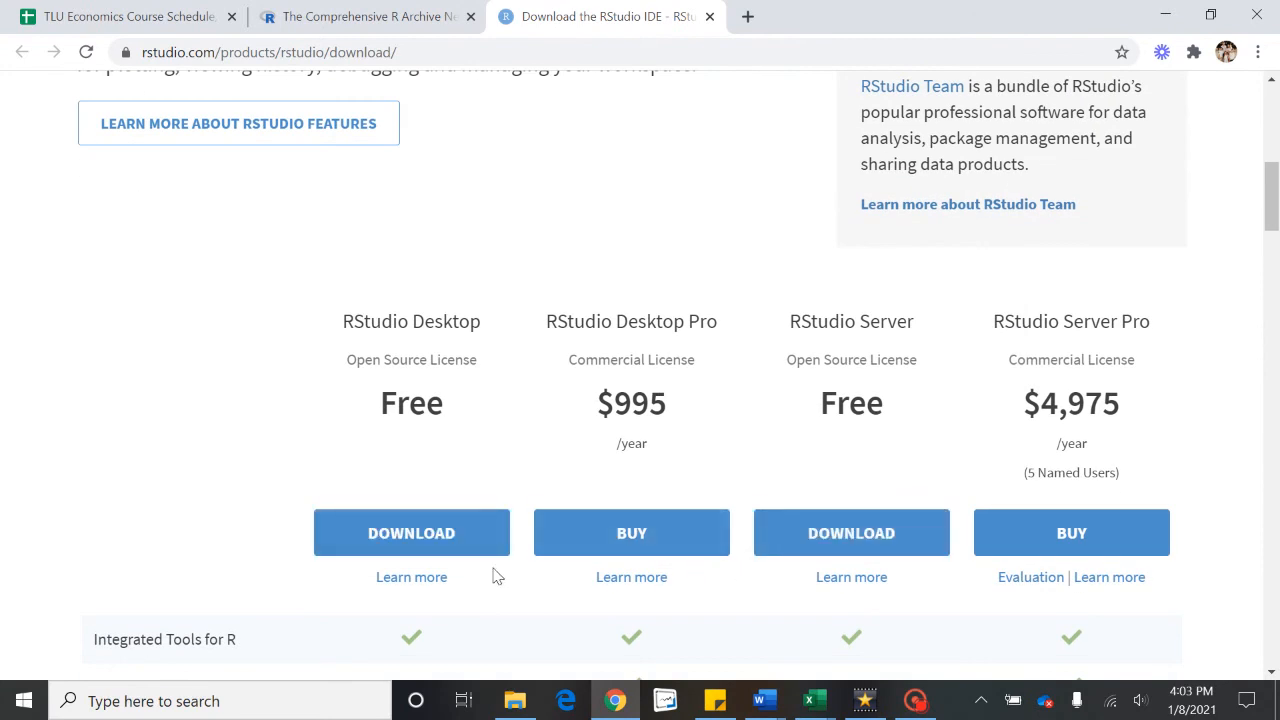
pyautogui.click(400, 540)
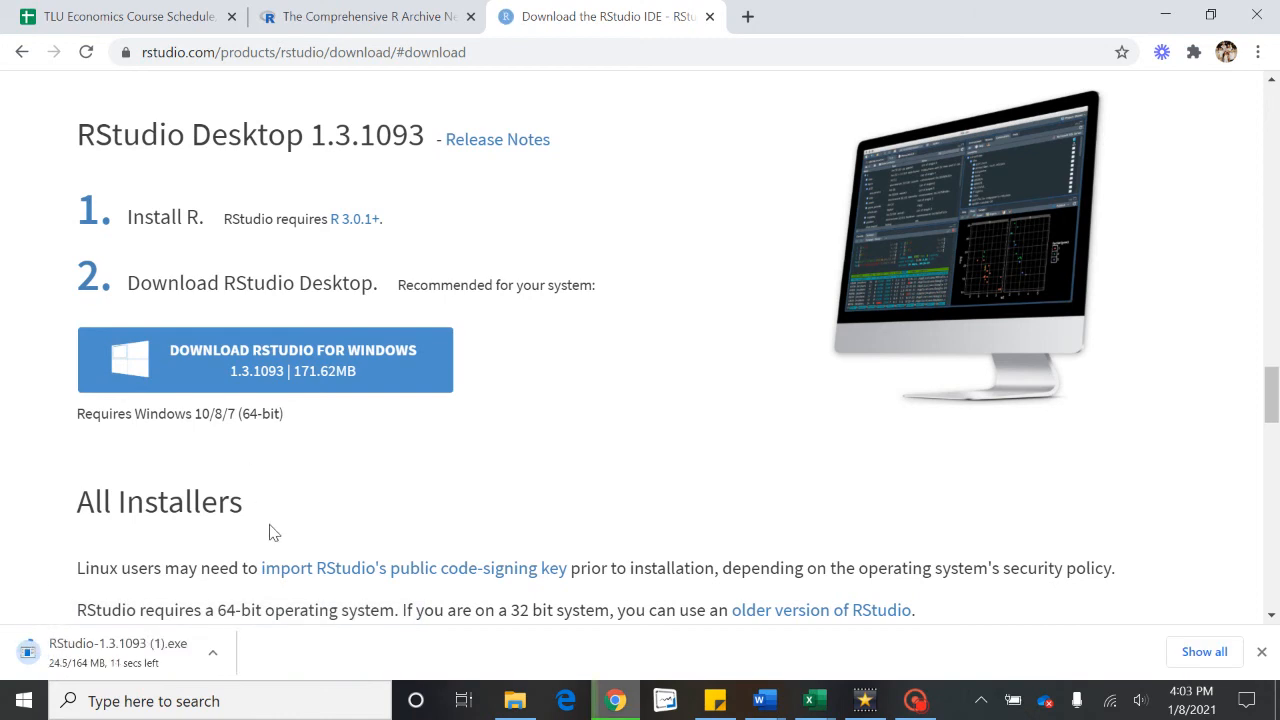
pyautogui.scroll(-1, 513, 457)
pyautogui.scroll(-2, 343, 420)
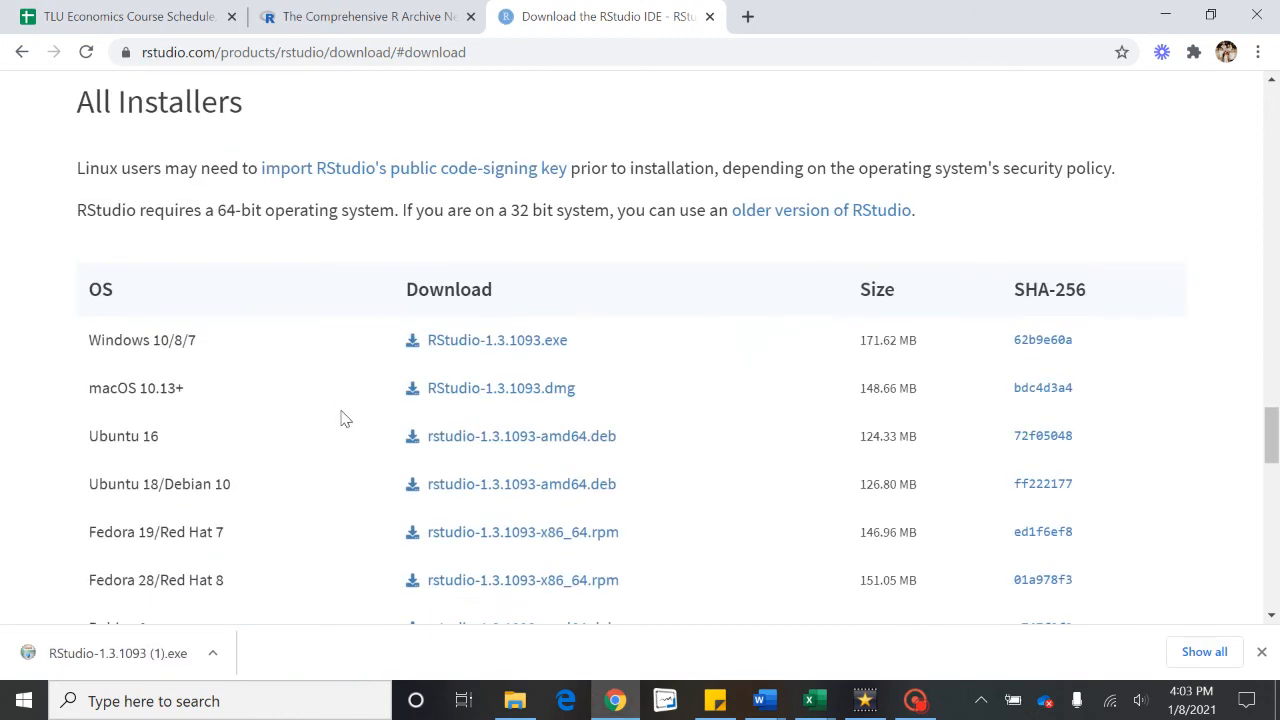
pyautogui.scroll(-1, 214, 374)
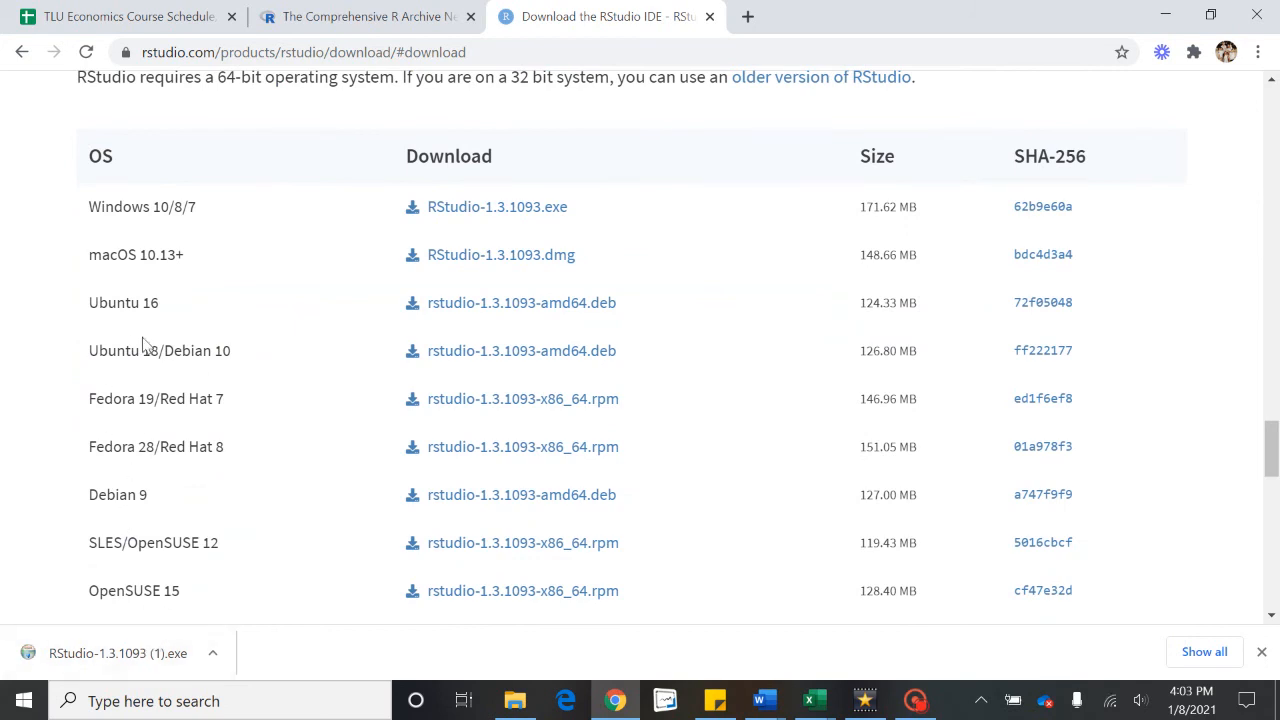
pyautogui.scroll(1, 143, 343)
pyautogui.scroll(2, 143, 343)
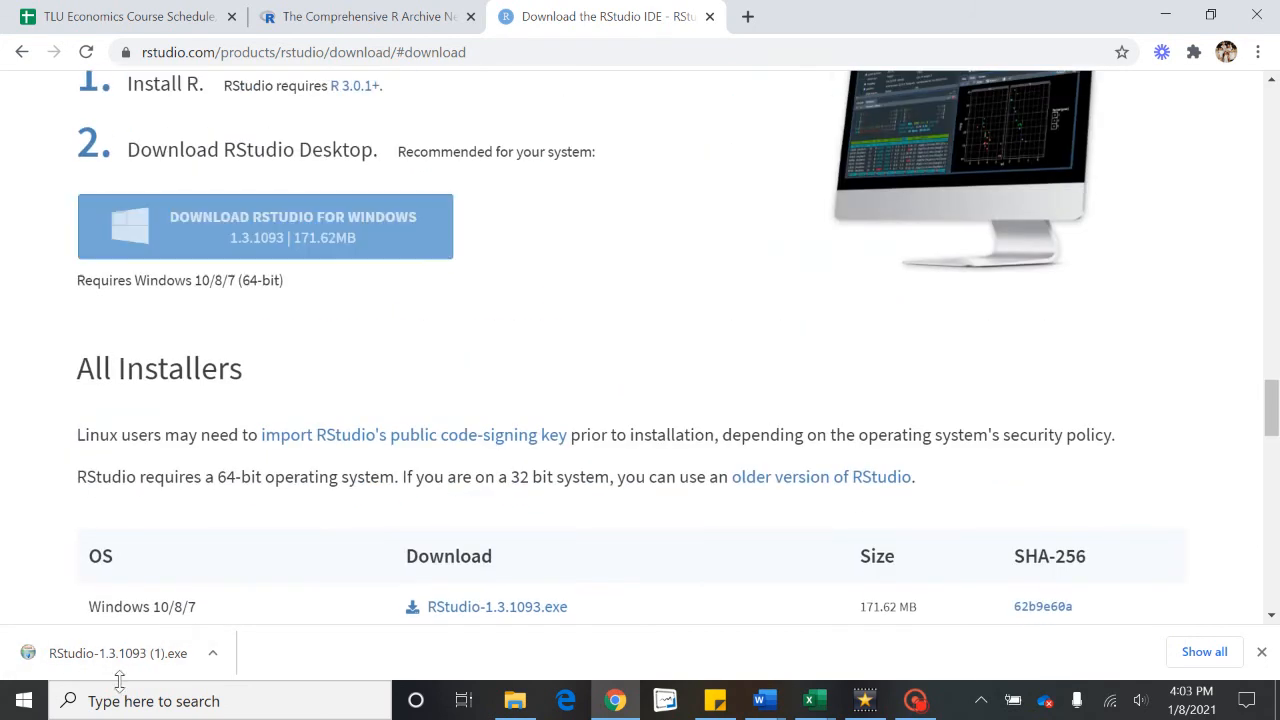
pyautogui.click(106, 664)
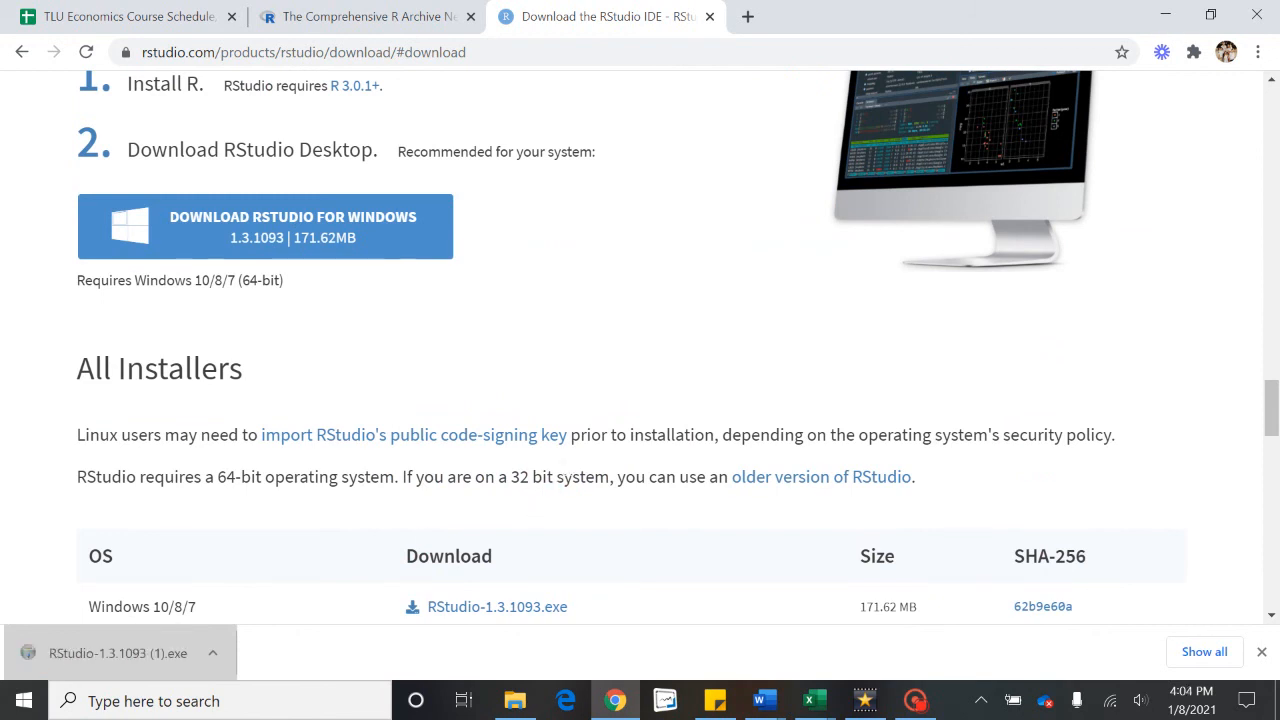
# Step: Install RStudio into C:\Program Files\RStudio with default settings and close the wizard
pyautogui.click(763, 511)
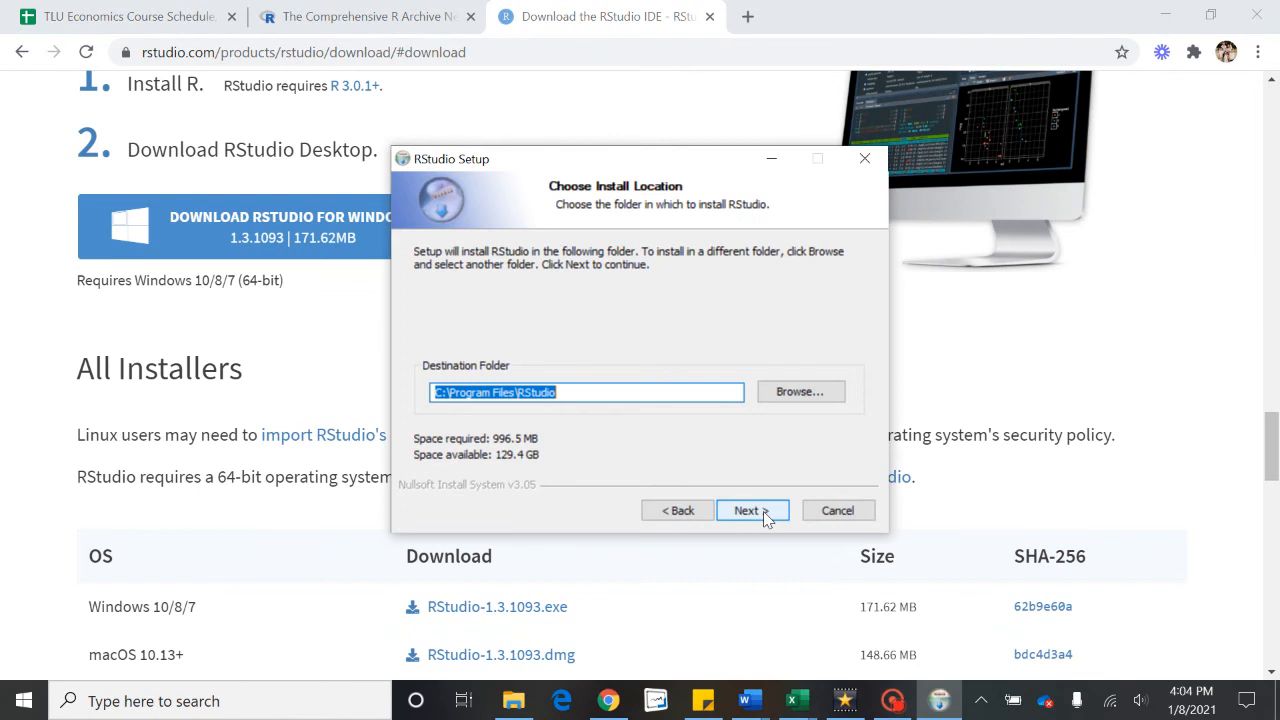
pyautogui.click(763, 511)
pyautogui.click(763, 511)
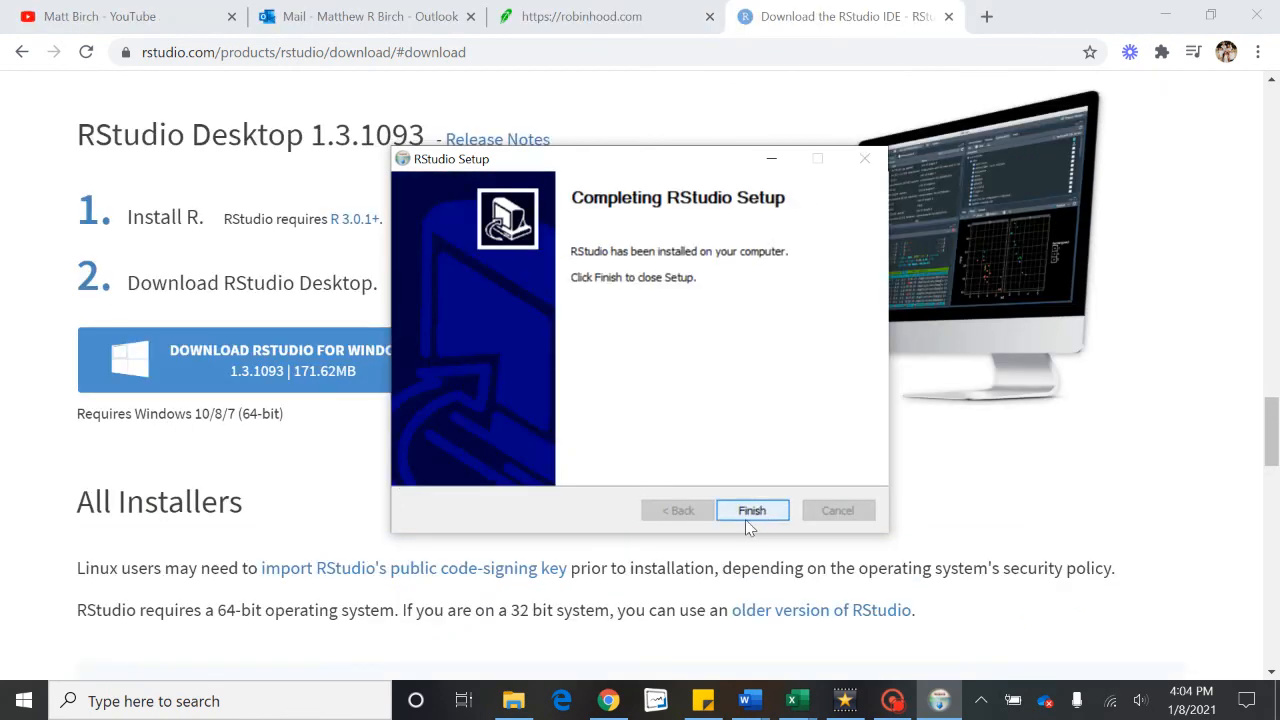
pyautogui.click(750, 512)
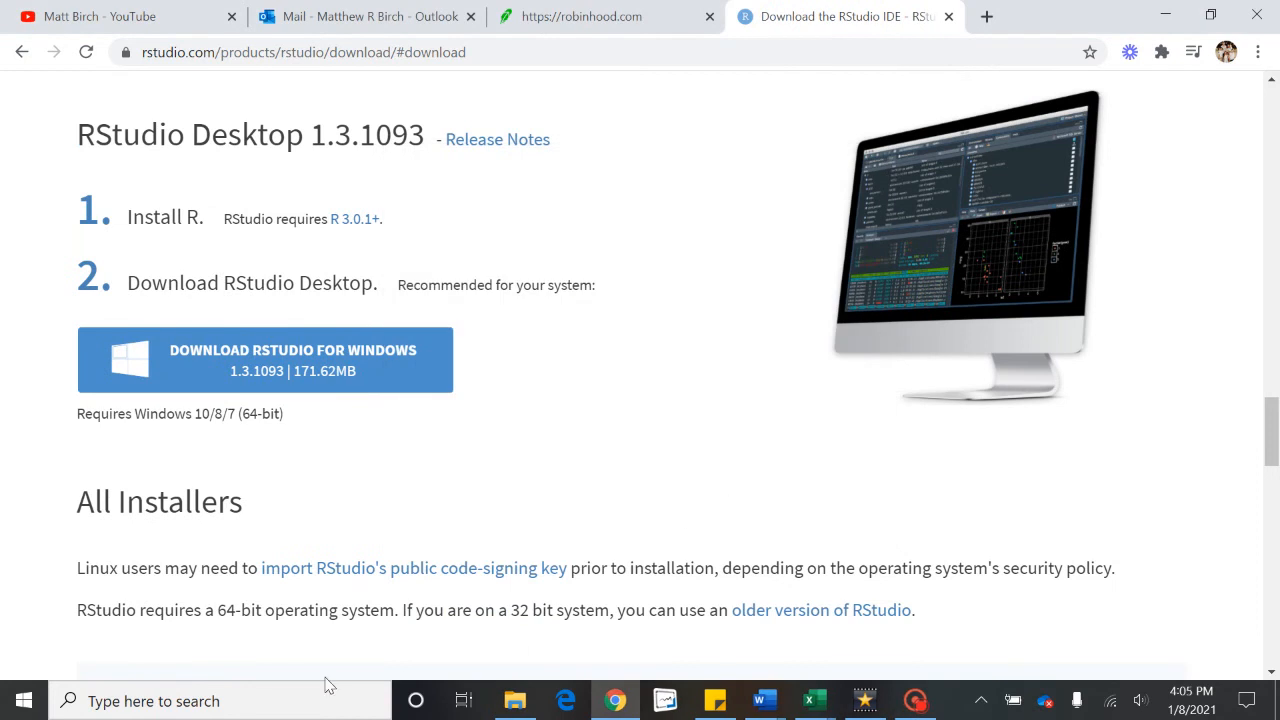
pyautogui.click(240, 701)
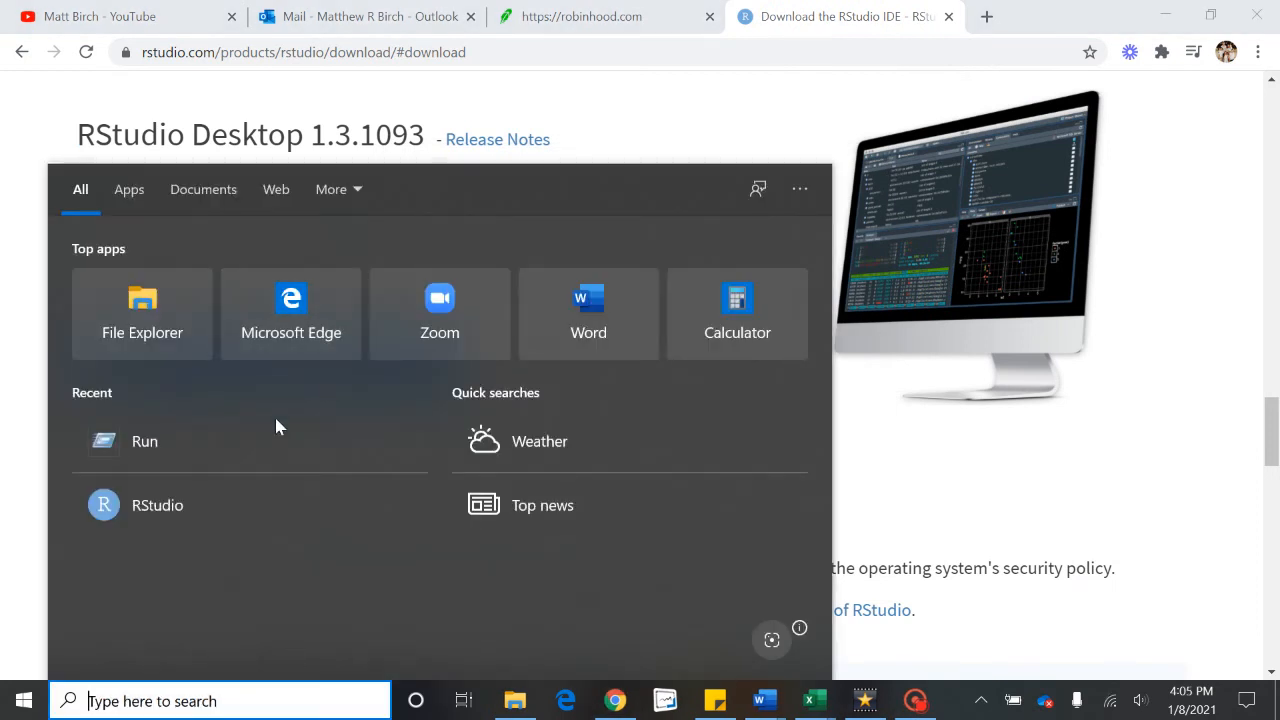
# Step: Launch RStudio from the Recent list in the Start menu
pyautogui.click(197, 505)
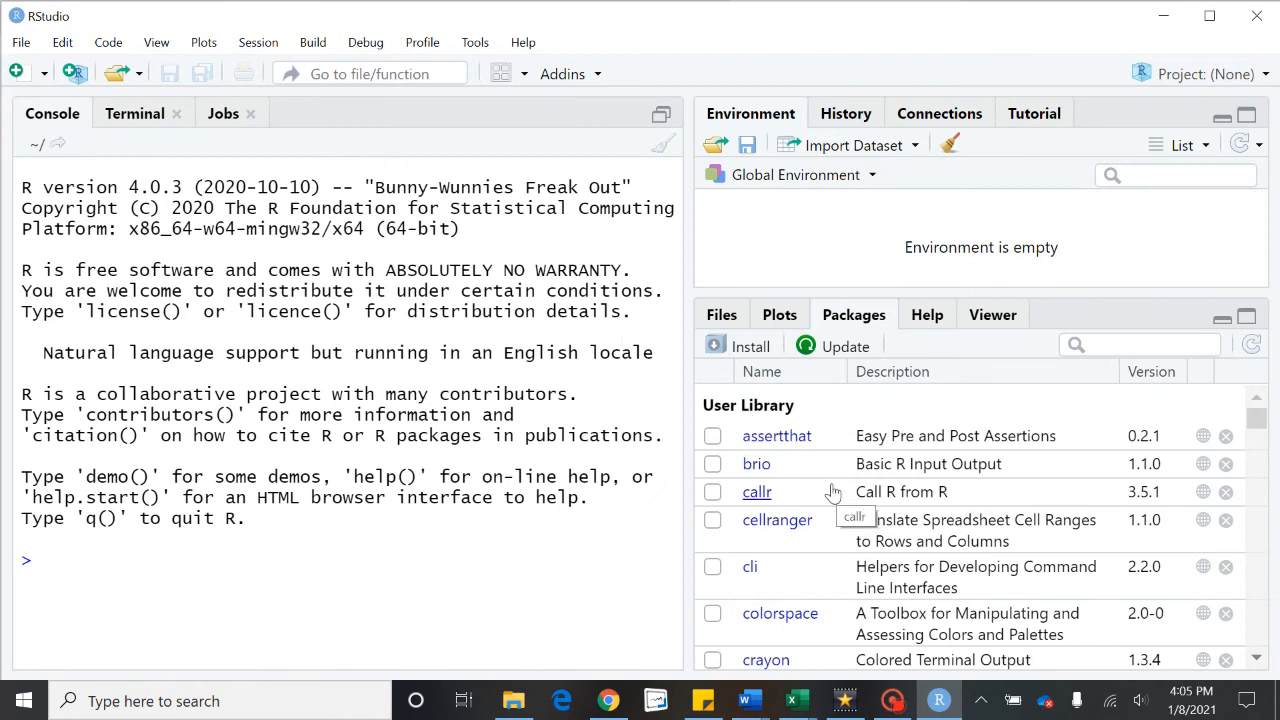
pyautogui.scroll(-10, 831, 491)
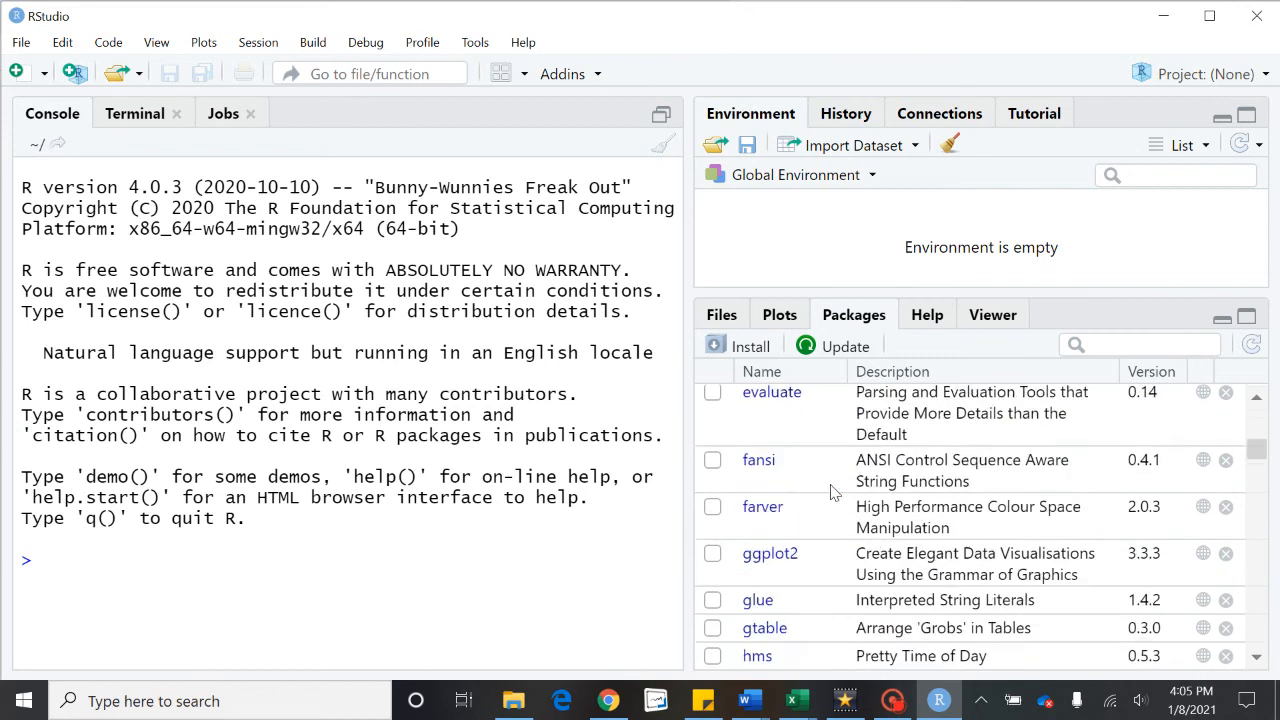
pyautogui.scroll(-15, 822, 510)
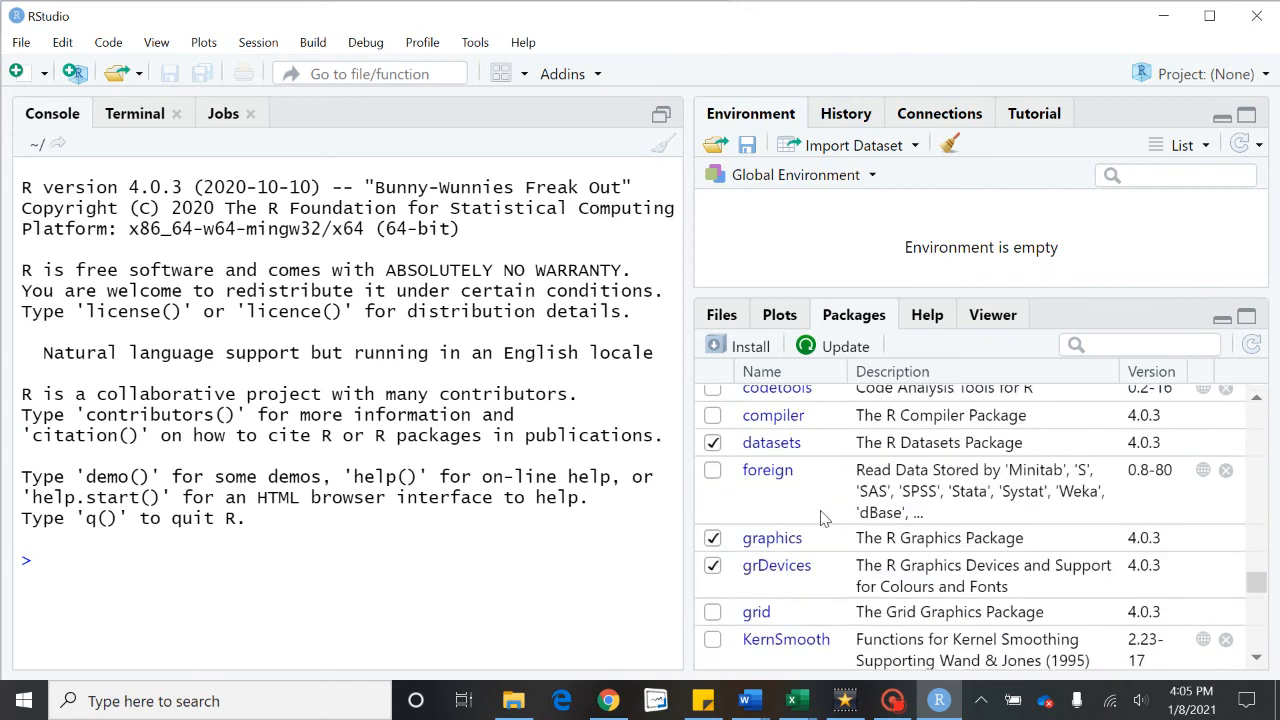
pyautogui.scroll(2, 820, 519)
pyautogui.scroll(2, 820, 519)
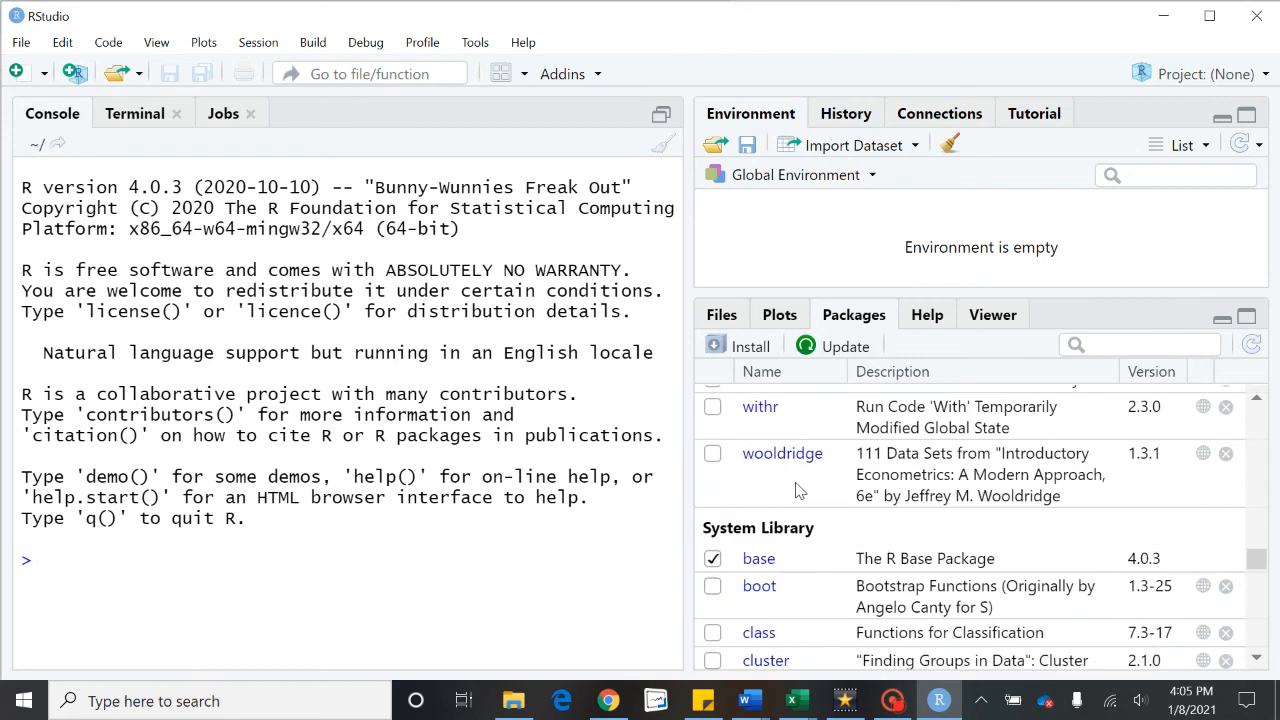
pyautogui.scroll(-2, 798, 490)
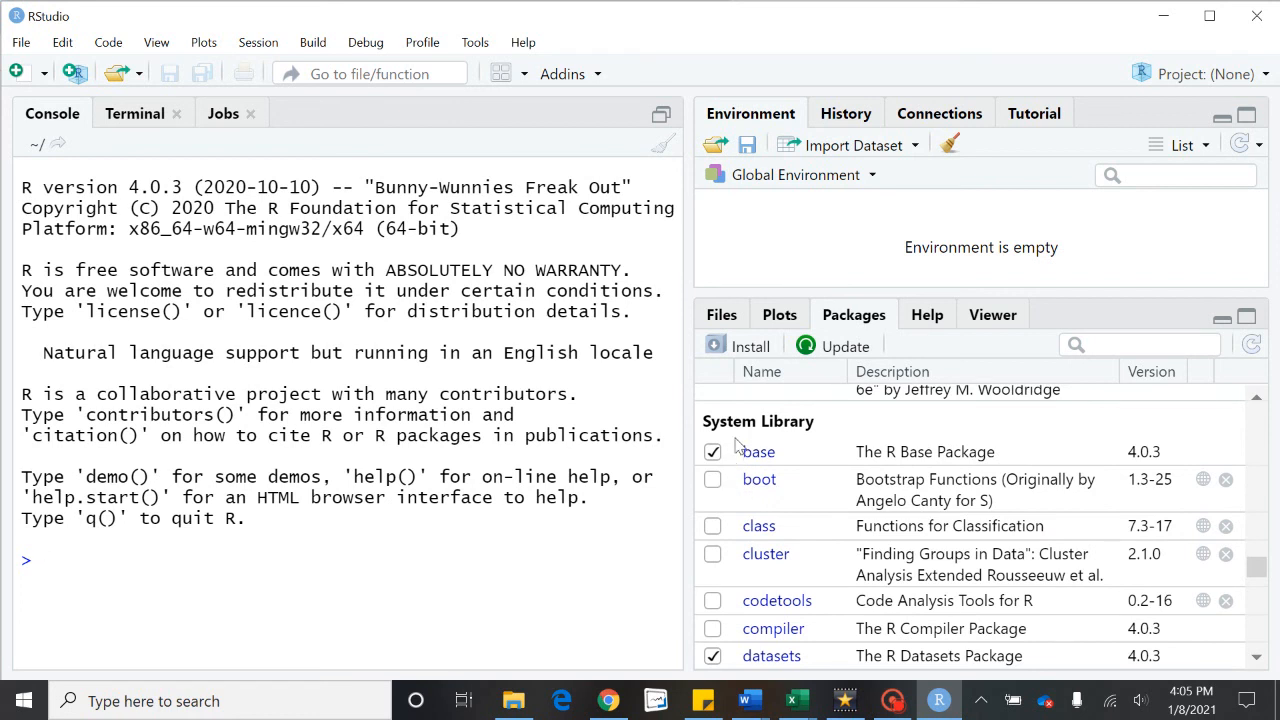
pyautogui.scroll(-2, 740, 446)
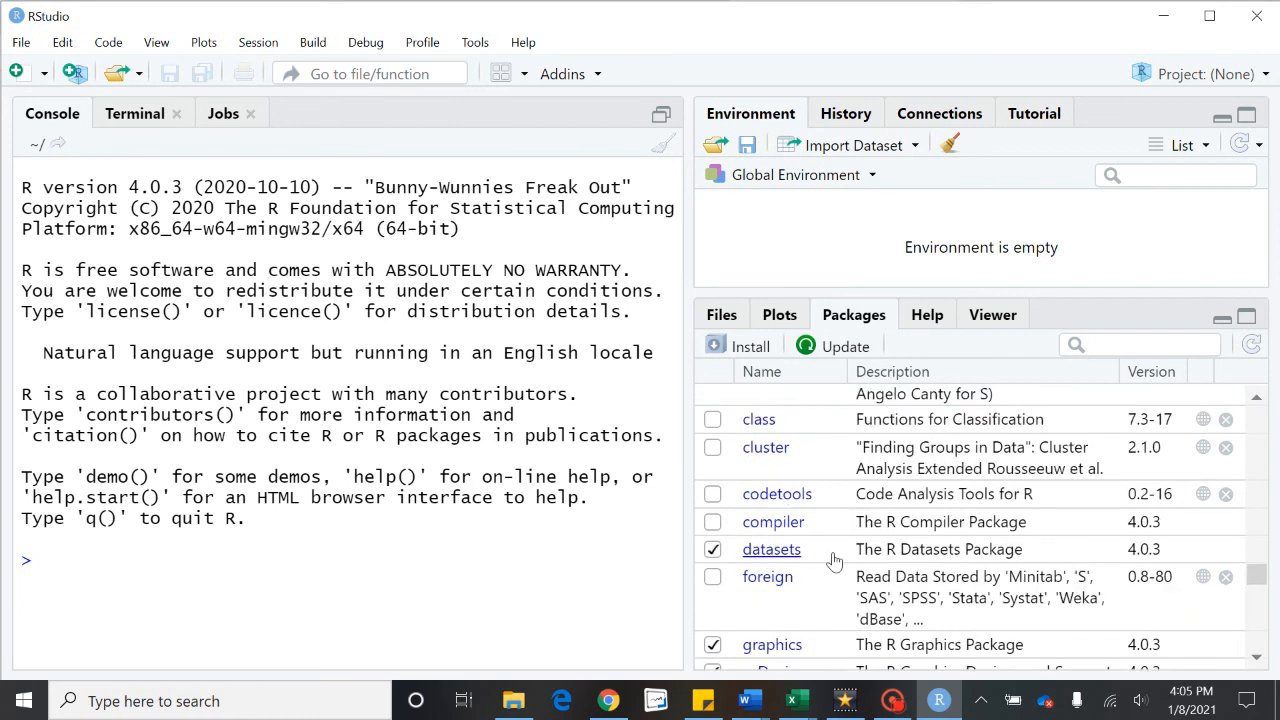
pyautogui.scroll(-2, 835, 560)
pyautogui.scroll(-2, 780, 533)
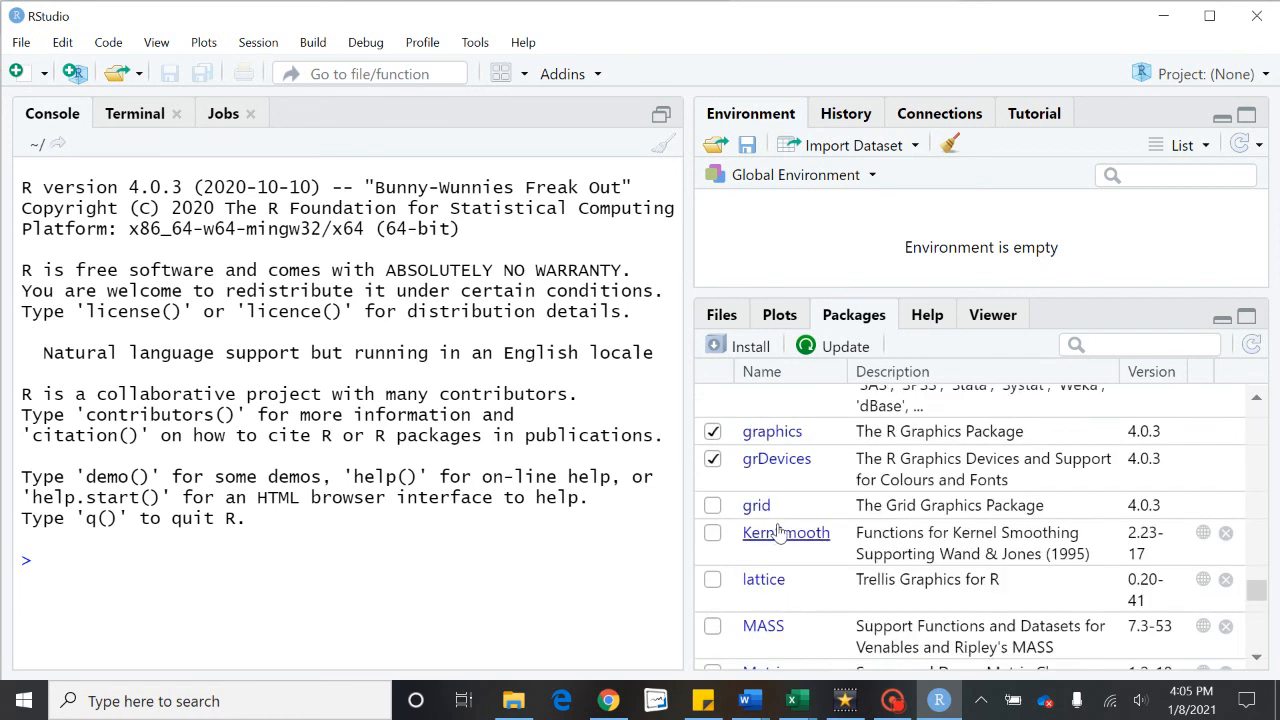
pyautogui.scroll(-2, 780, 535)
pyautogui.scroll(1, 782, 540)
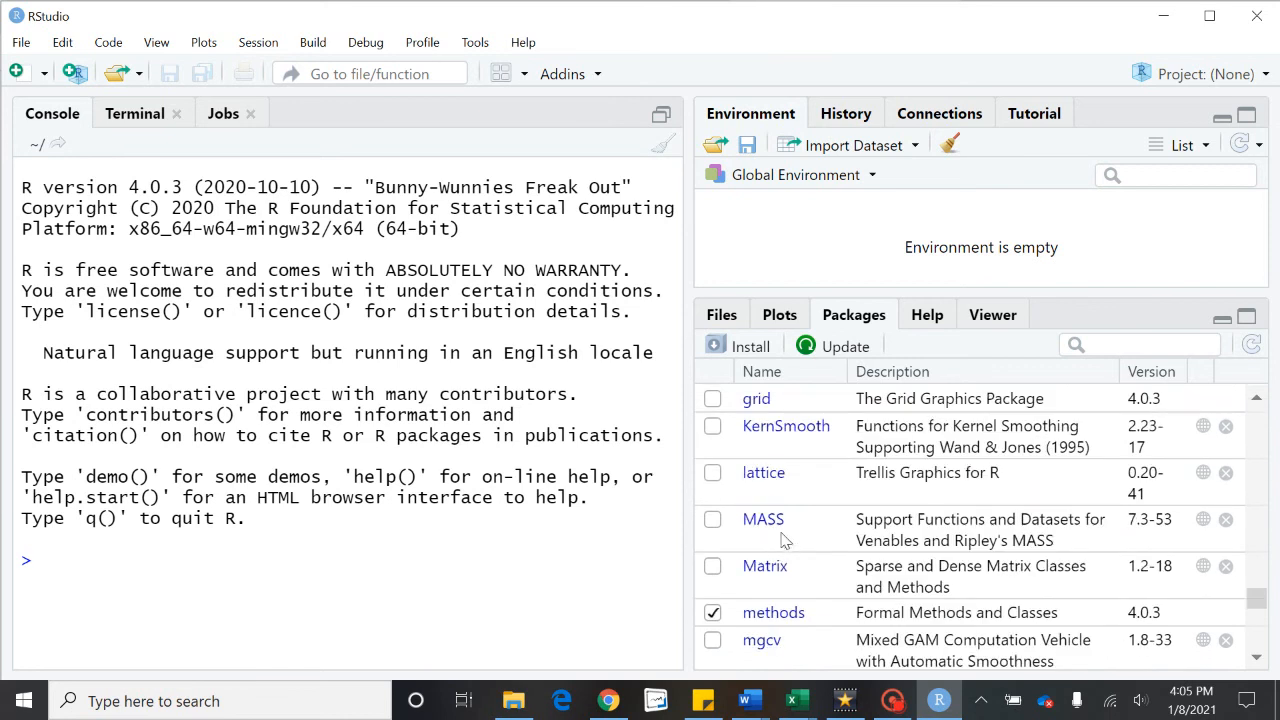
pyautogui.scroll(1, 785, 535)
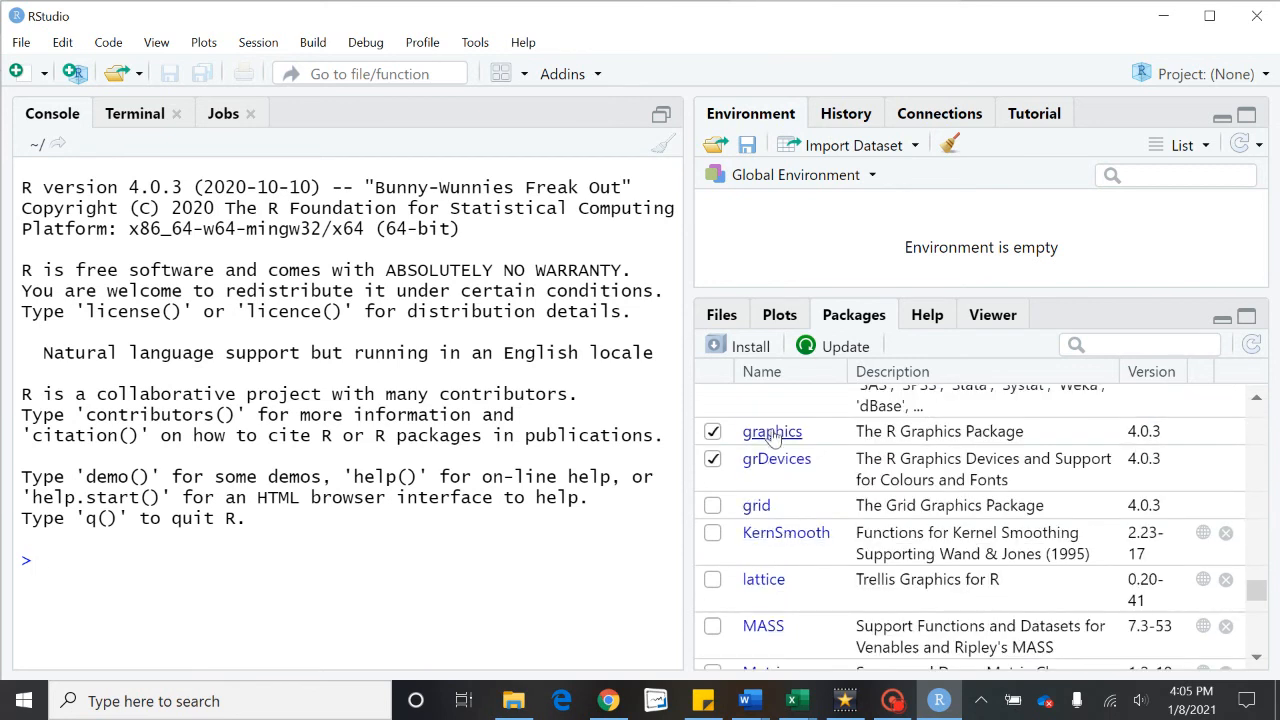
pyautogui.scroll(-2, 775, 468)
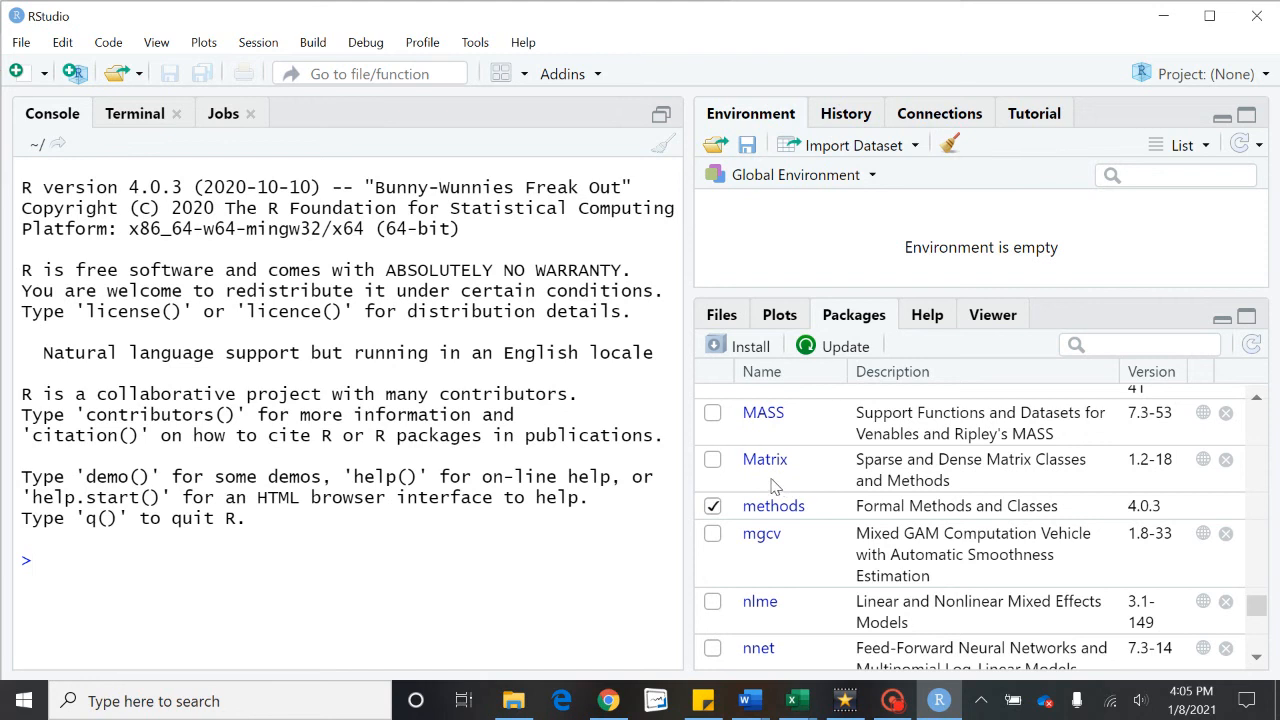
pyautogui.scroll(-1, 776, 485)
pyautogui.scroll(-2, 758, 500)
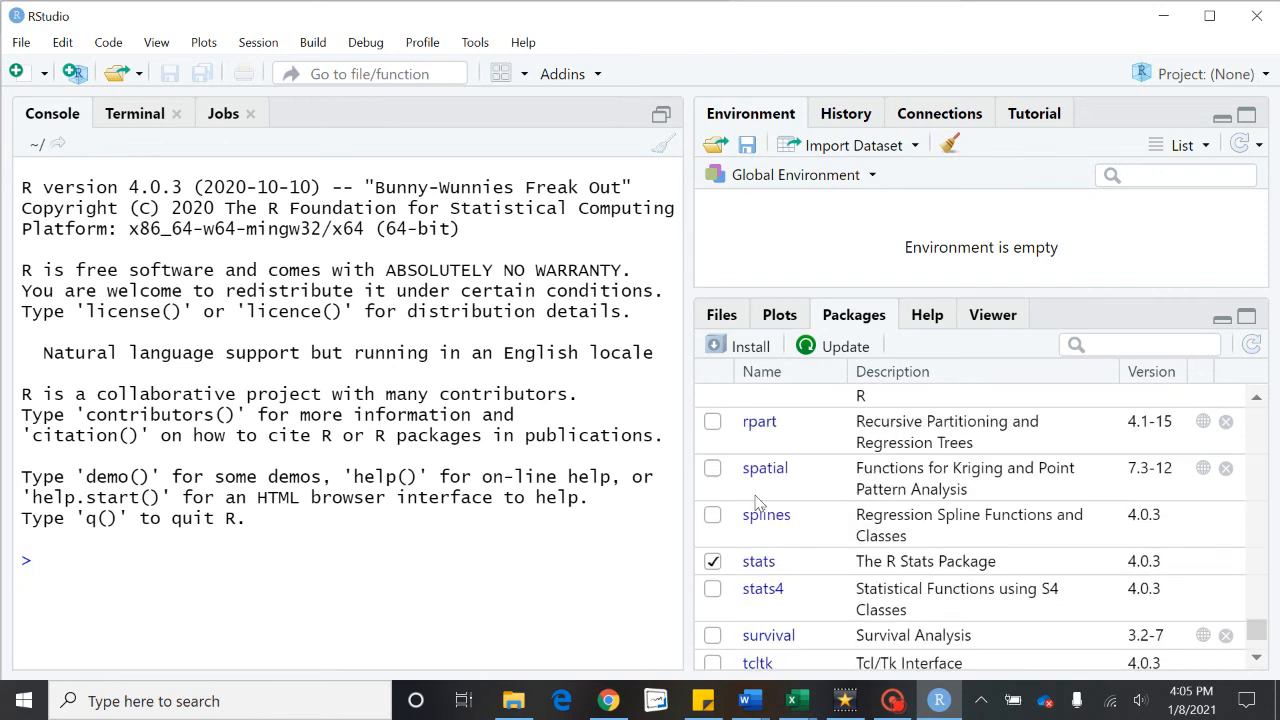
pyautogui.scroll(-1, 777, 590)
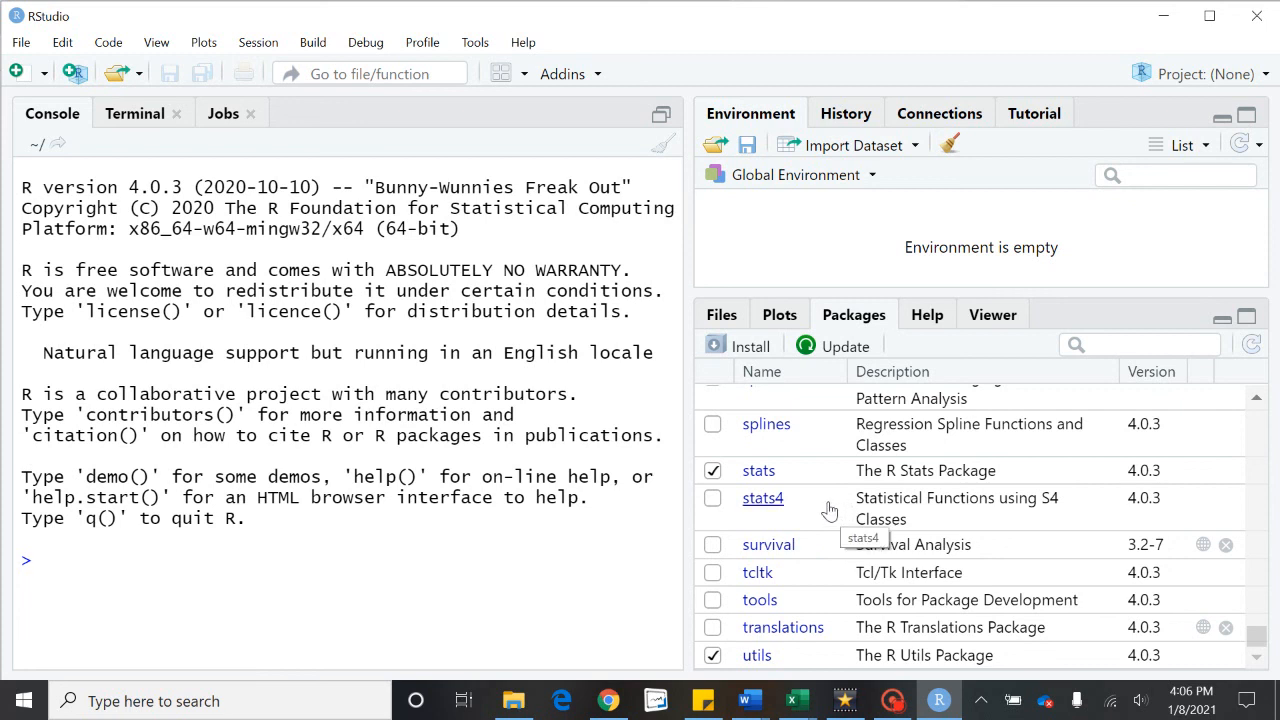
# Step: Start a CRAN package install and enter wooldridge as the first package
pyautogui.click(751, 350)
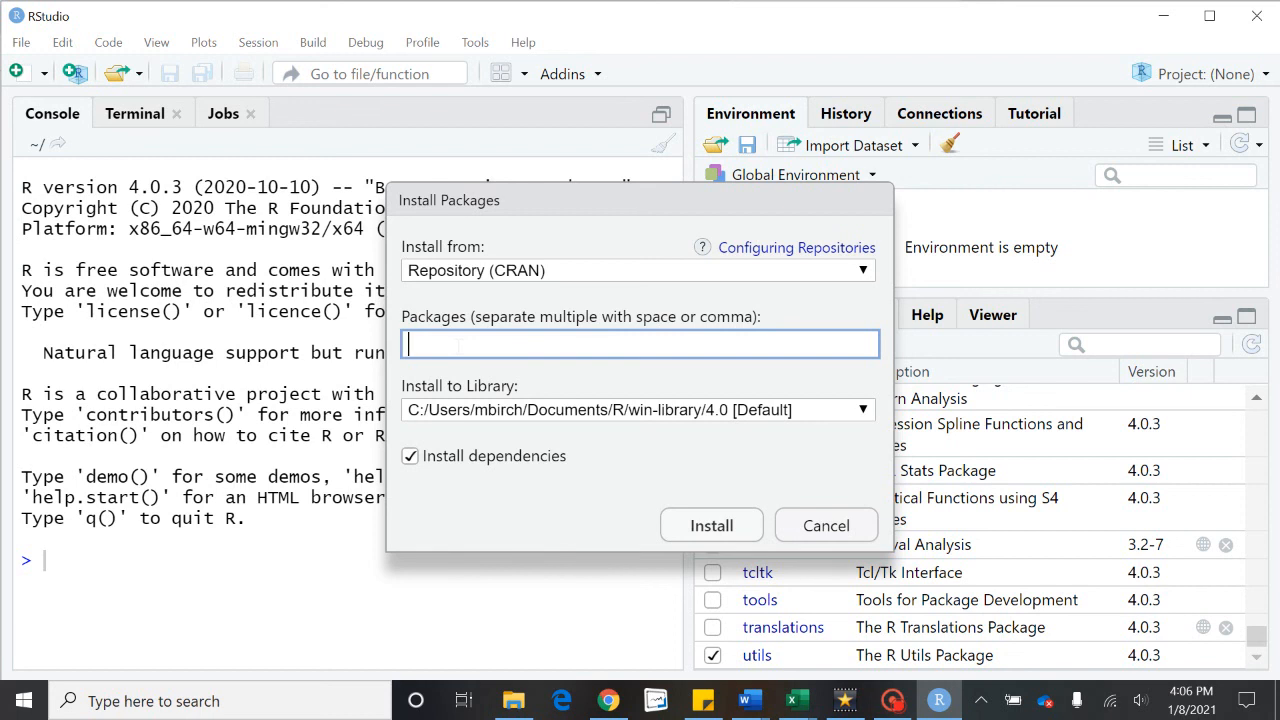
pyautogui.write('wooldridge')
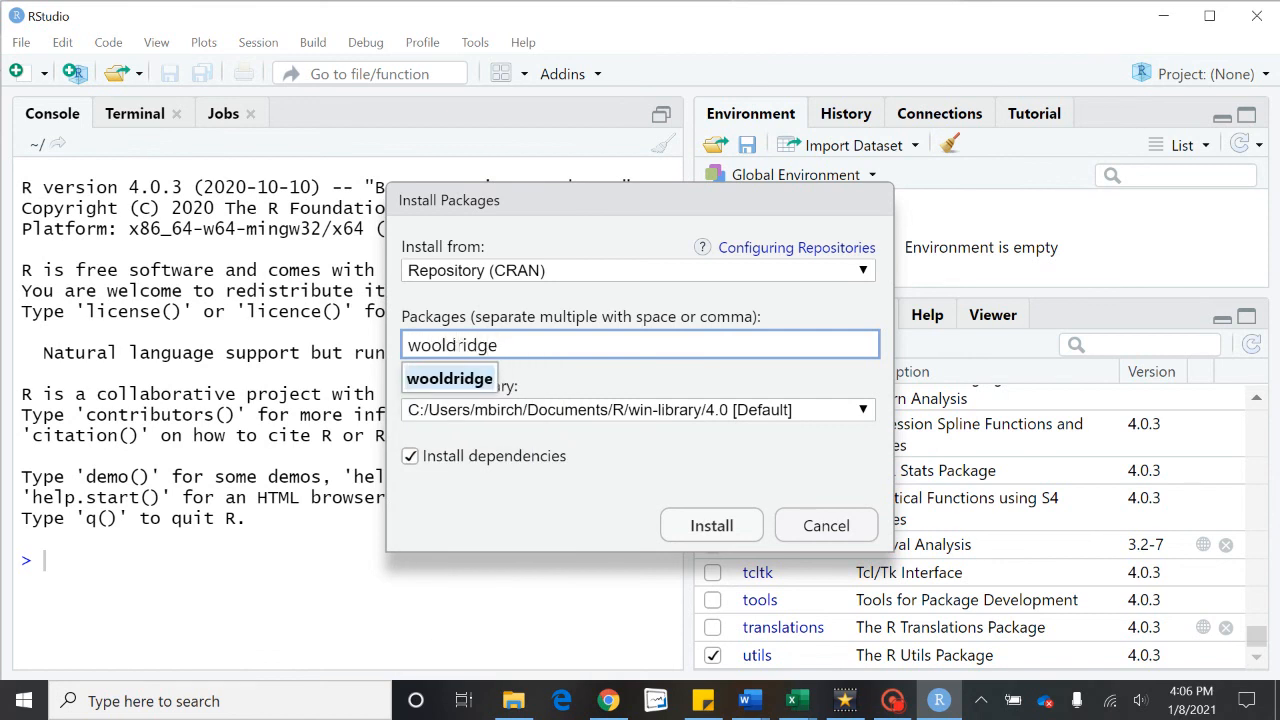
pyautogui.click(452, 378)
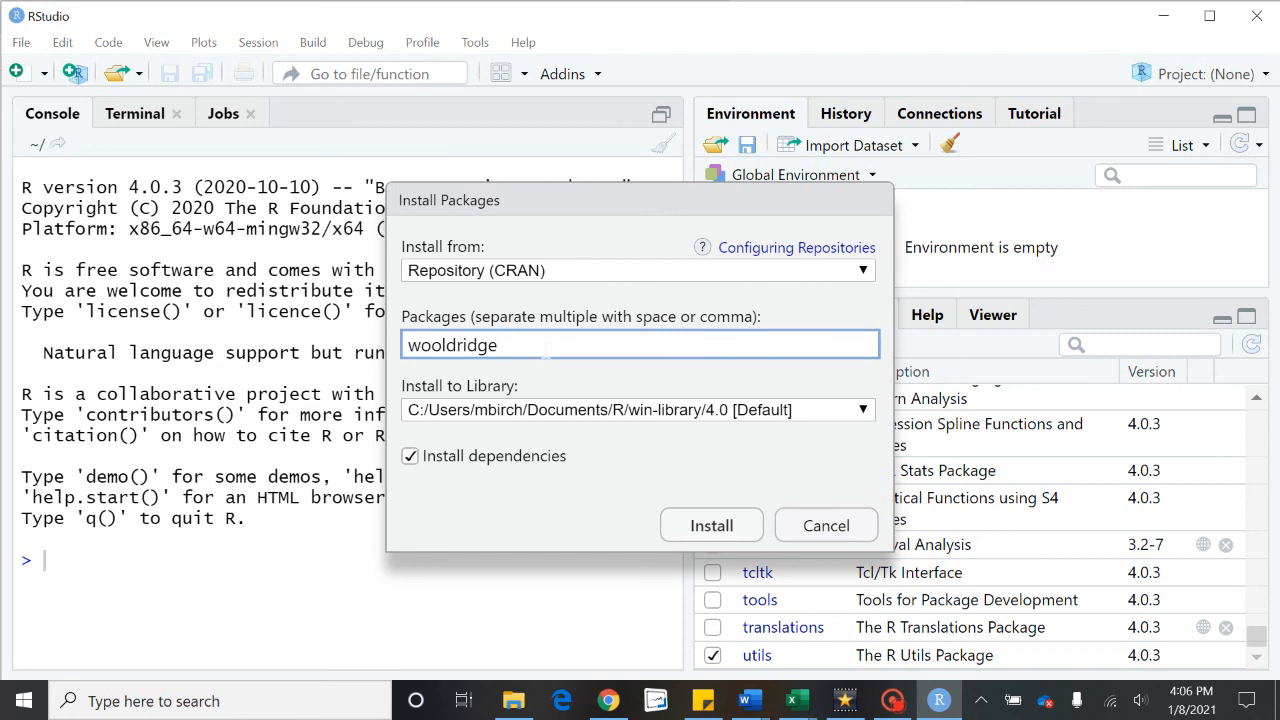
# Step: Add stargazer, ggplot and ggplot2 to the package list and run the install
pyautogui.write('stargae')
pyautogui.press('BackSpace')
pyautogui.write('ze')
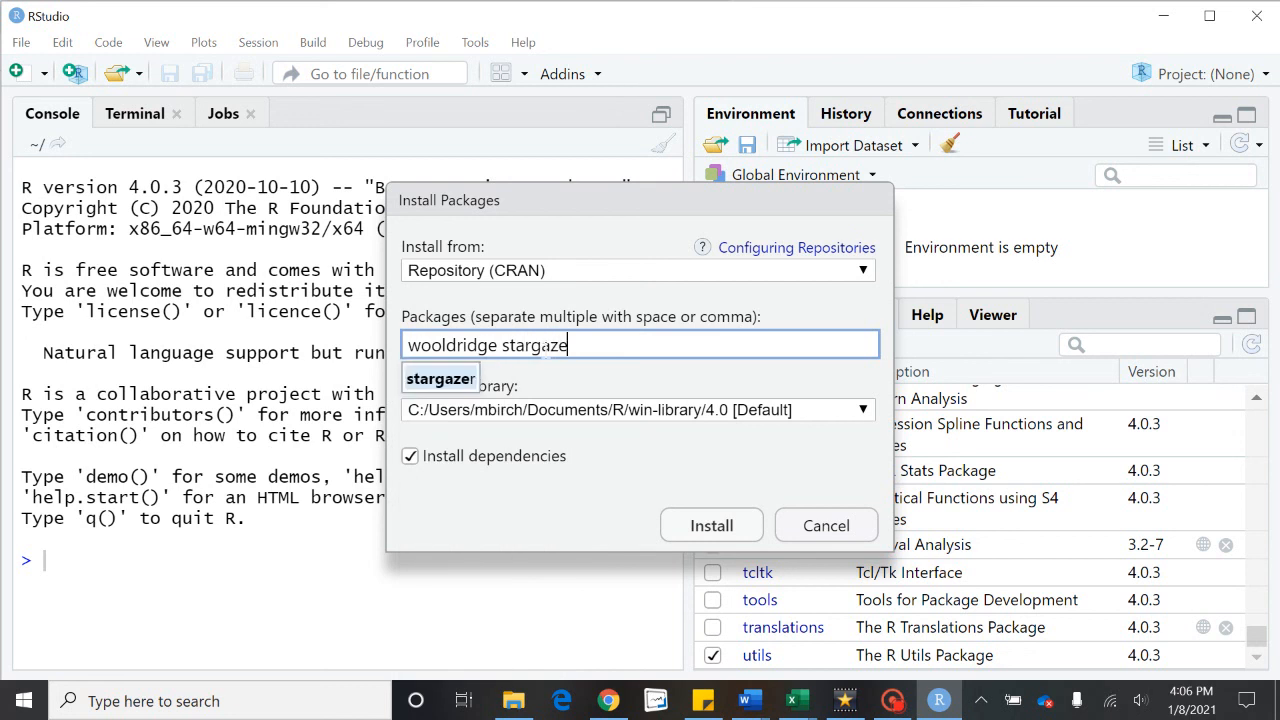
pyautogui.write('r')
pyautogui.click(432, 396)
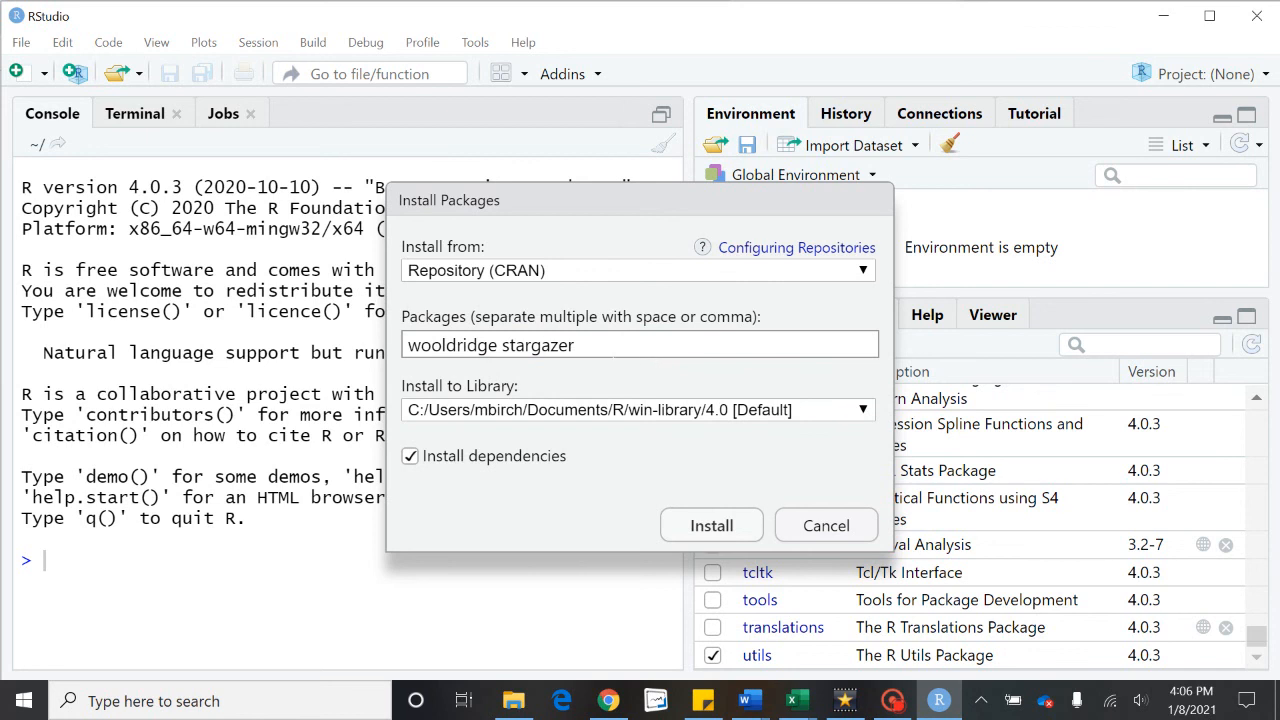
pyautogui.click(723, 350)
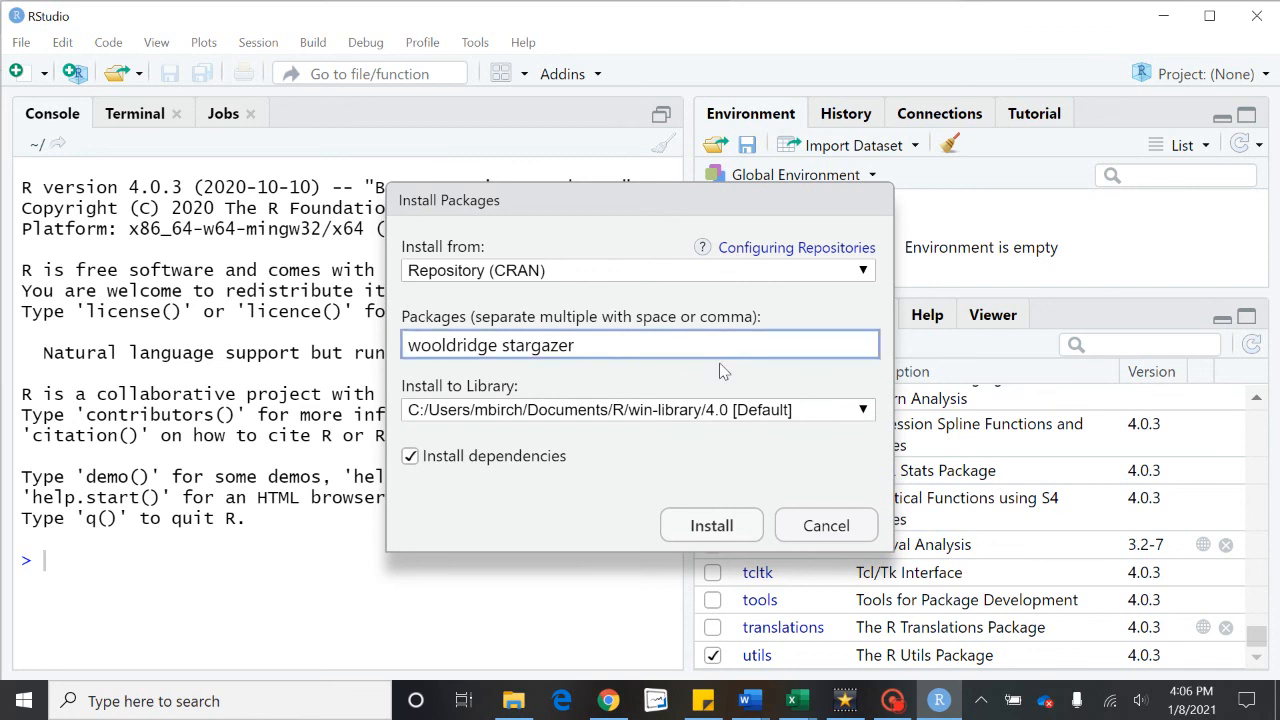
pyautogui.write('ggplot')
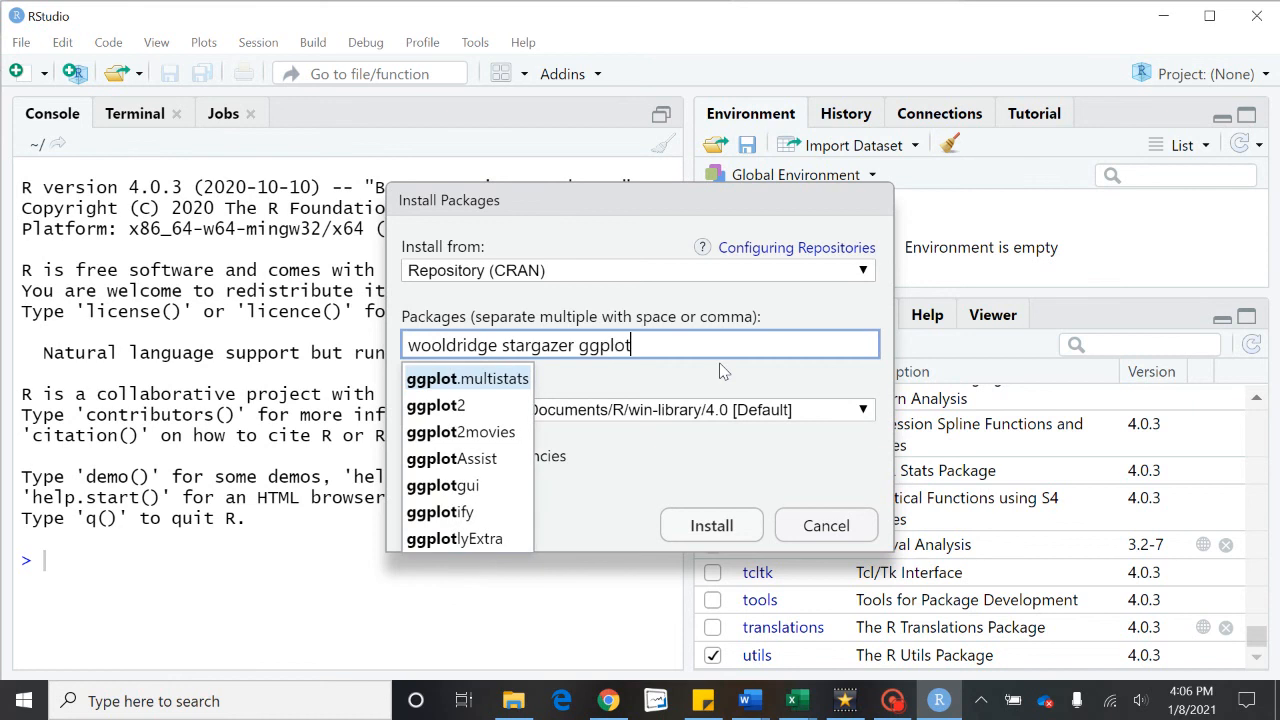
pyautogui.write(' ggplot')
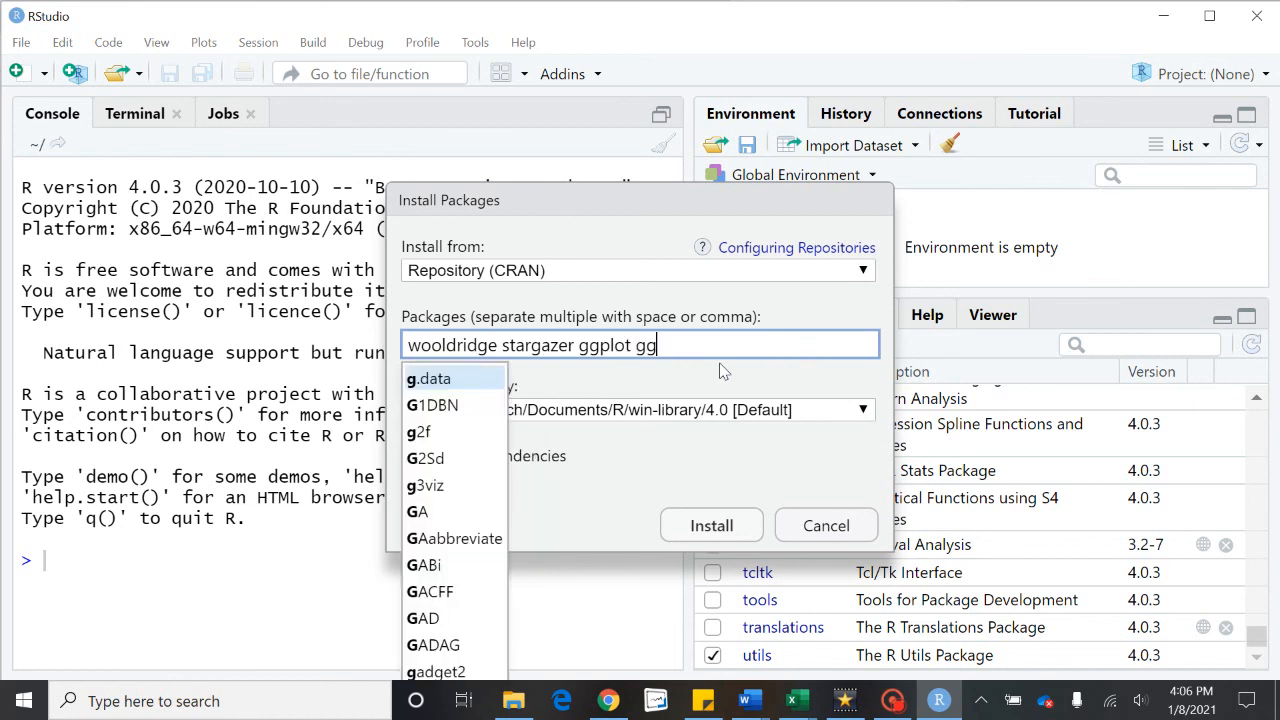
pyautogui.write('2')
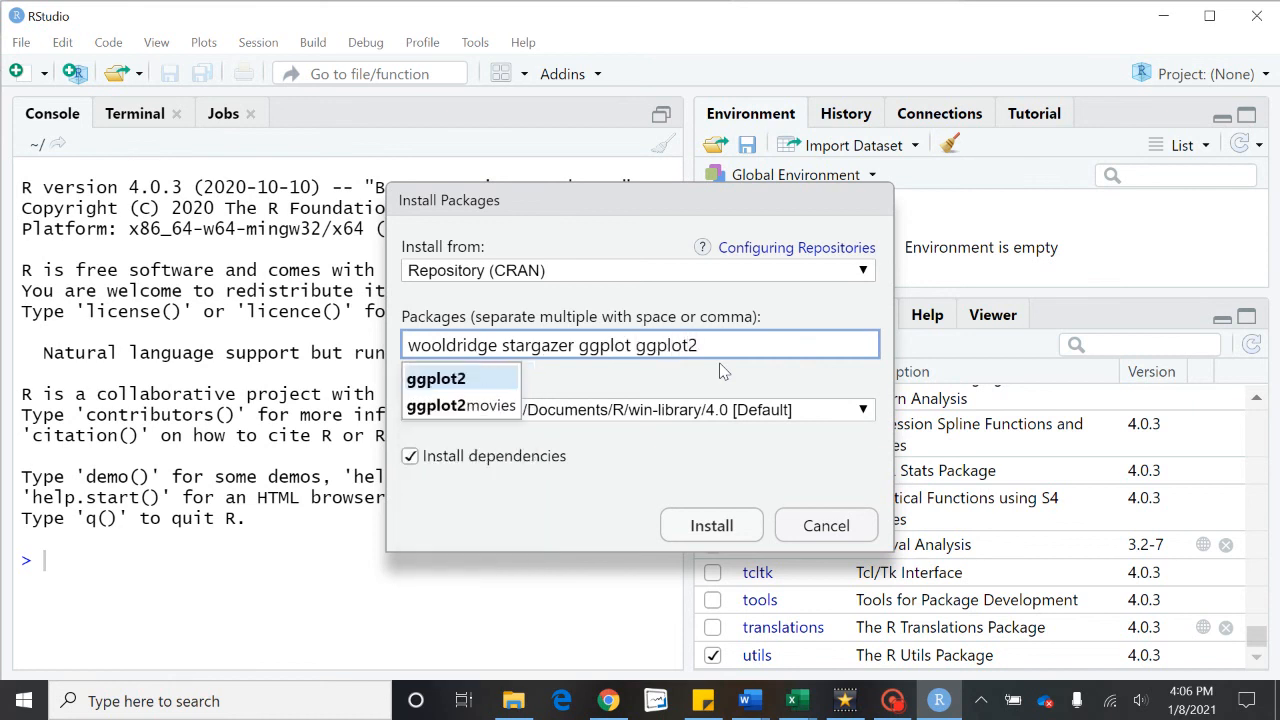
pyautogui.click(470, 382)
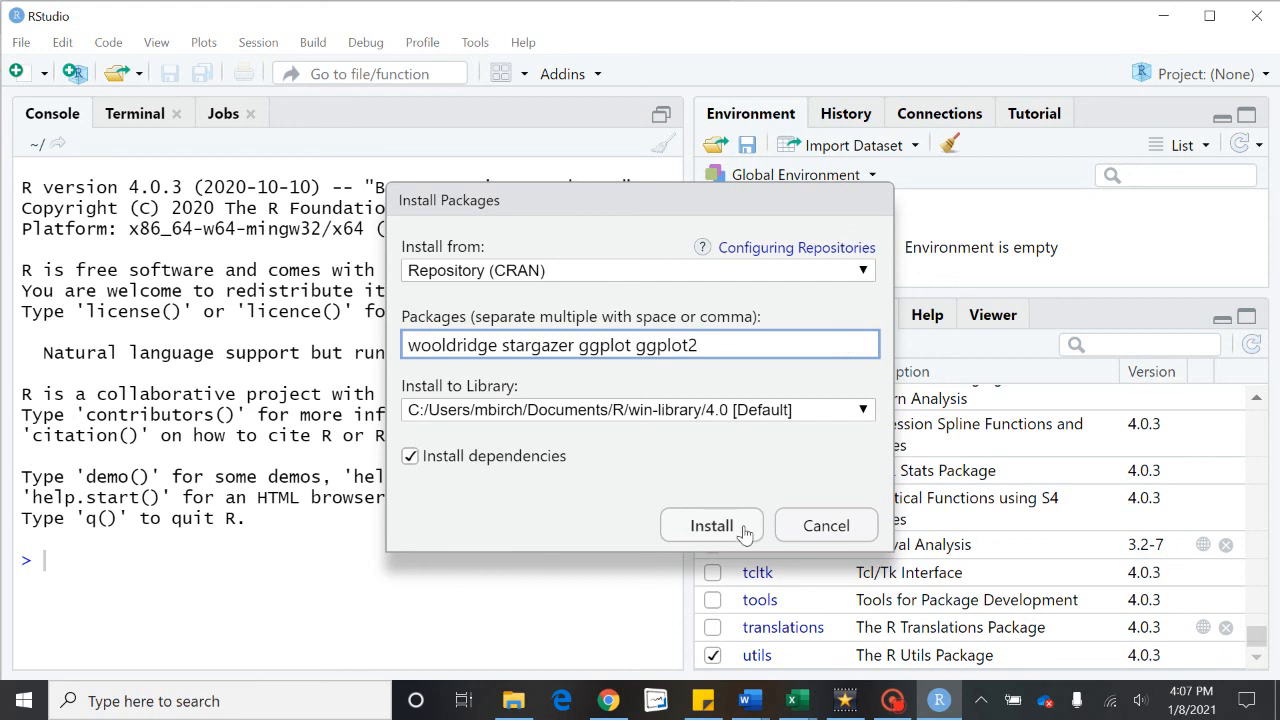
pyautogui.click(711, 526)
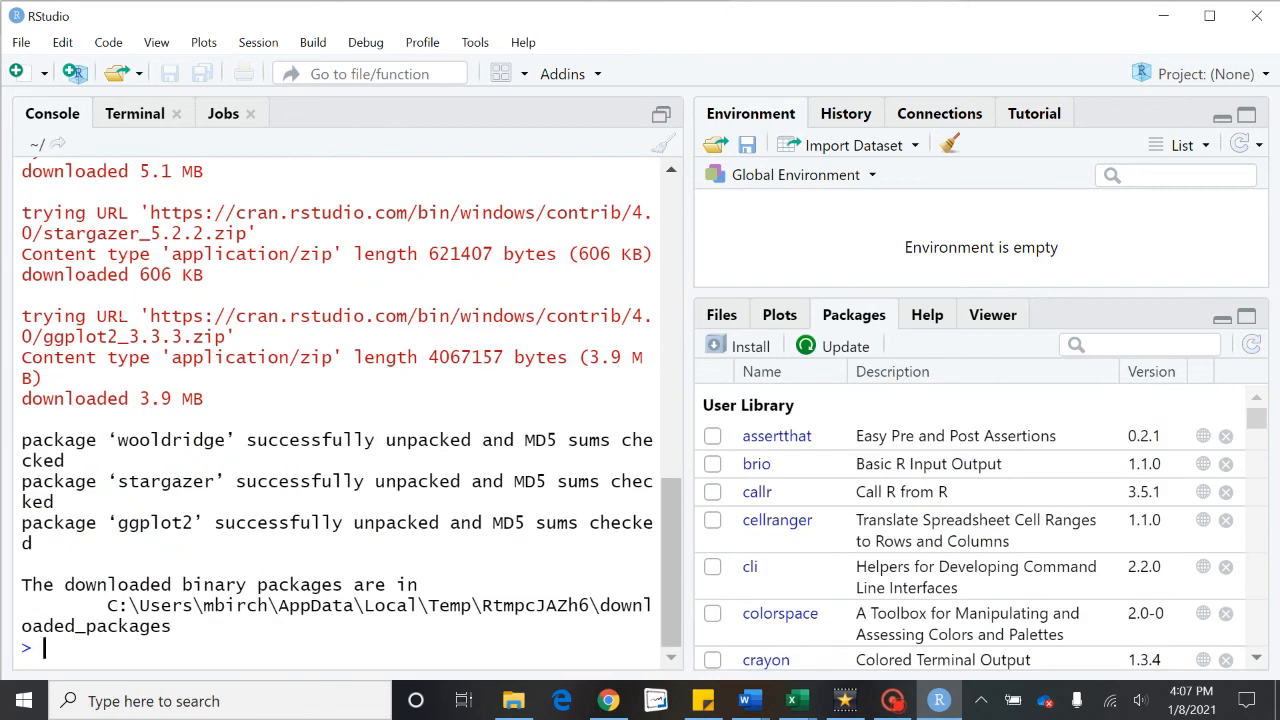
# Step: Review the install.packages command and confirm wooldridge, stargazer and ggplot2 unpacked successfully in the console
pyautogui.scroll(5, 337, 400)
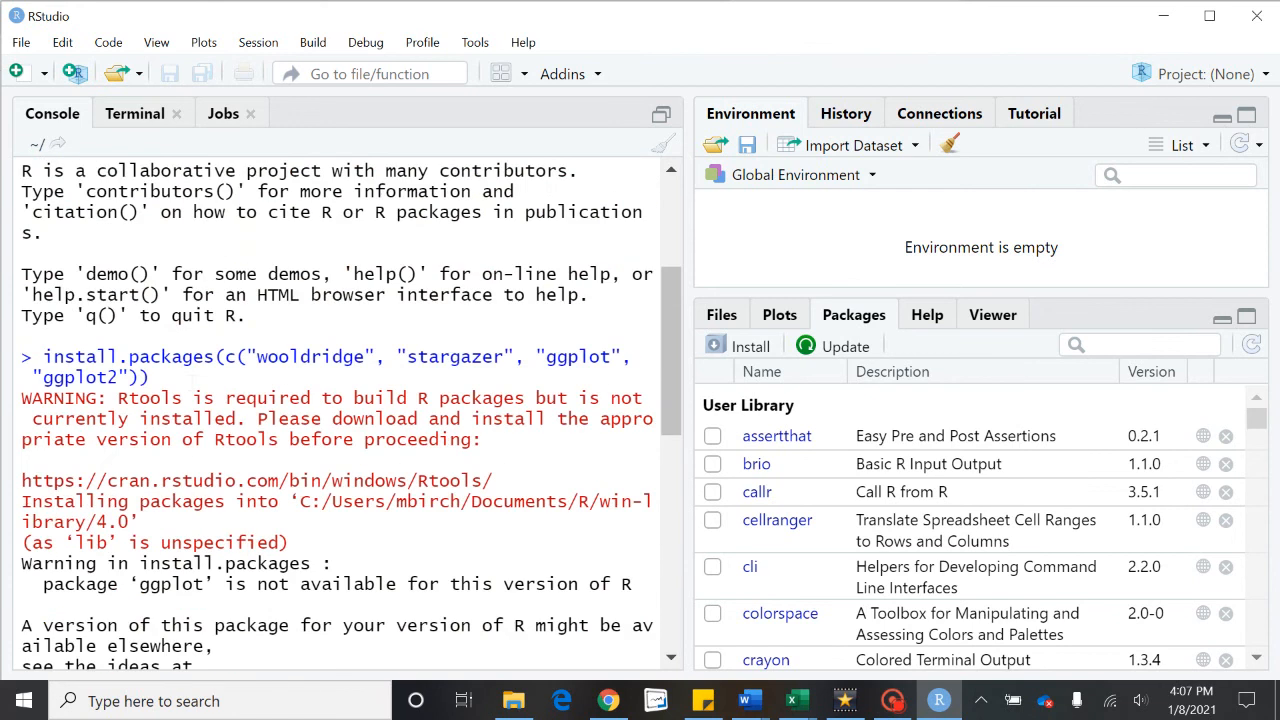
pyautogui.moveTo(150, 378); pyautogui.dragTo(52, 357)
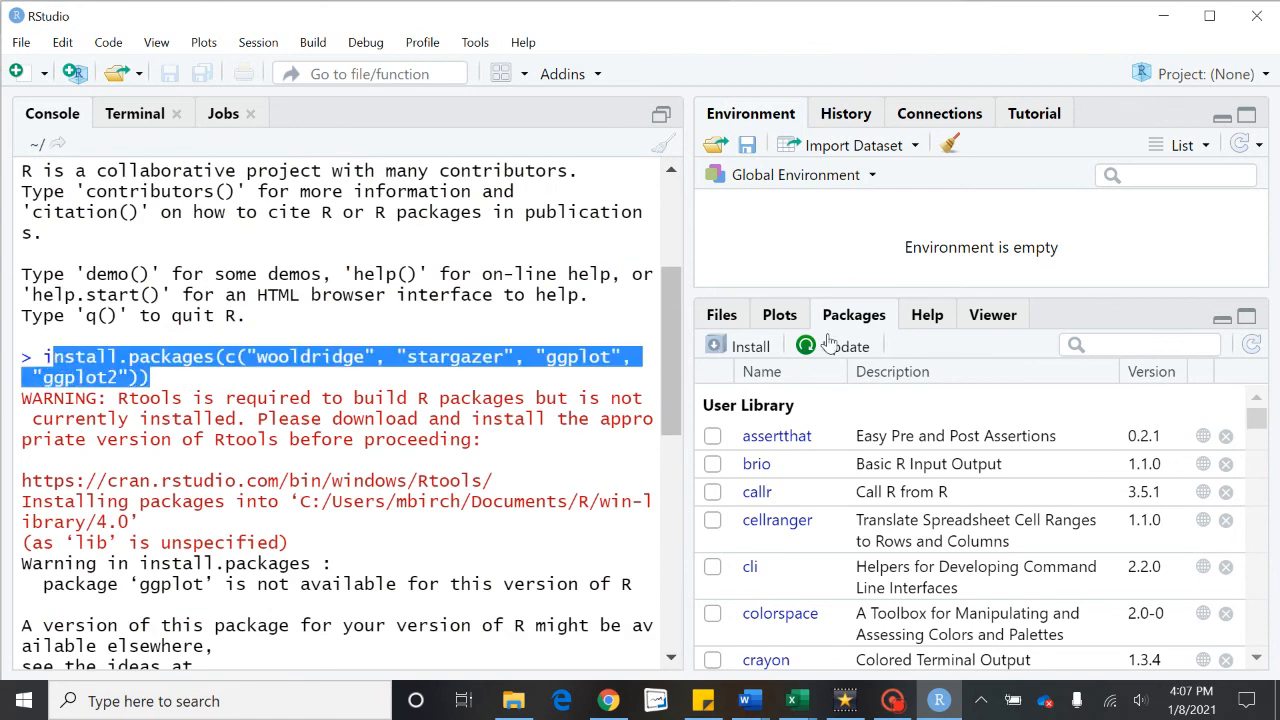
pyautogui.moveTo(32, 396); pyautogui.dragTo(40, 360)
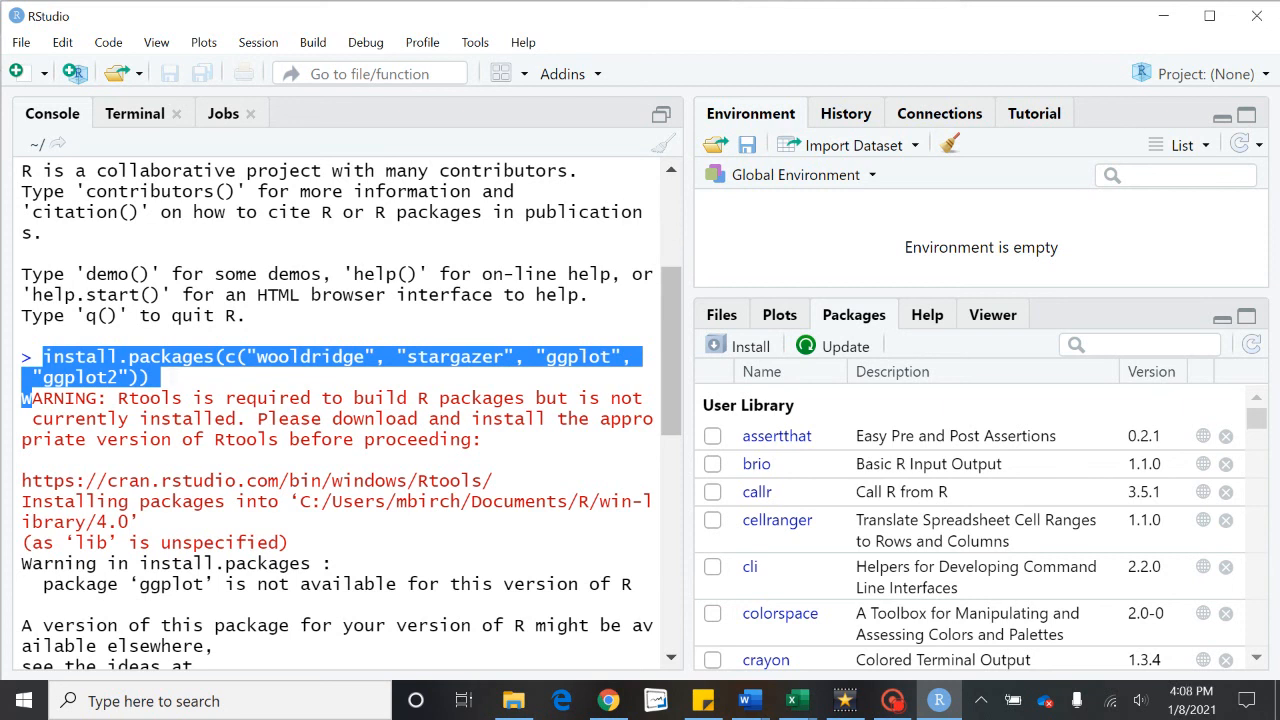
pyautogui.click(234, 418)
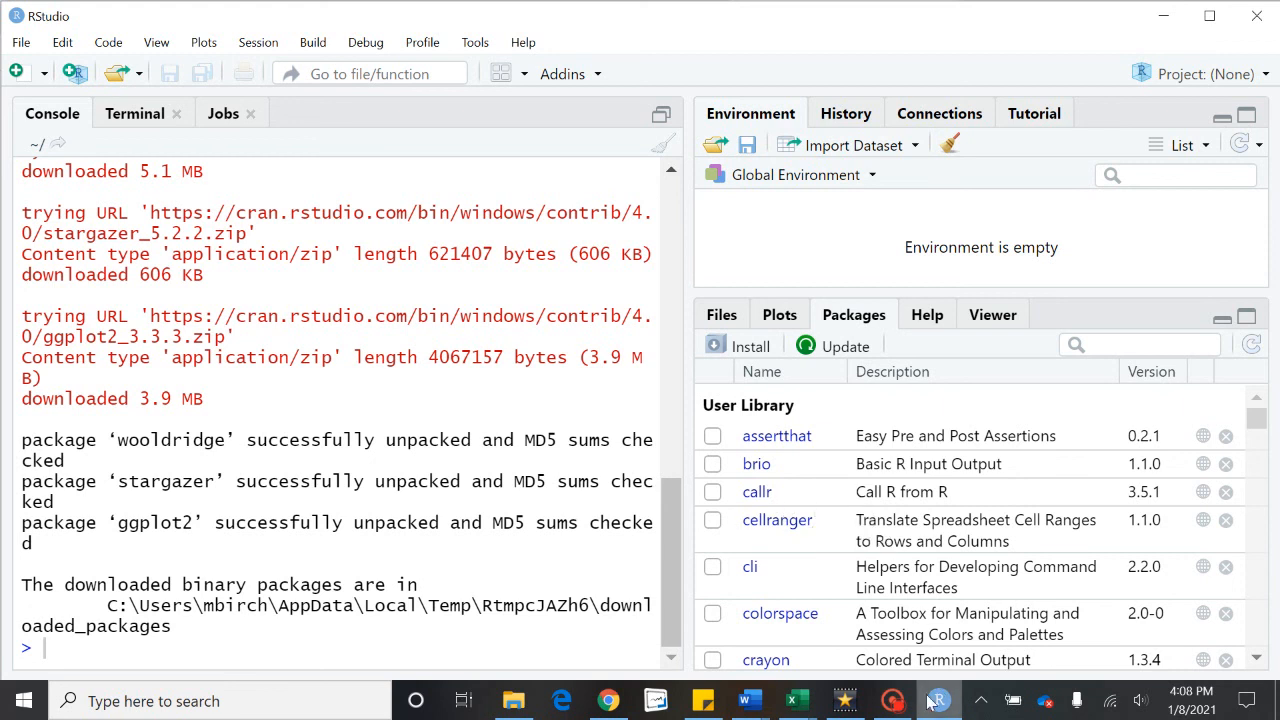
pyautogui.click(898, 706)
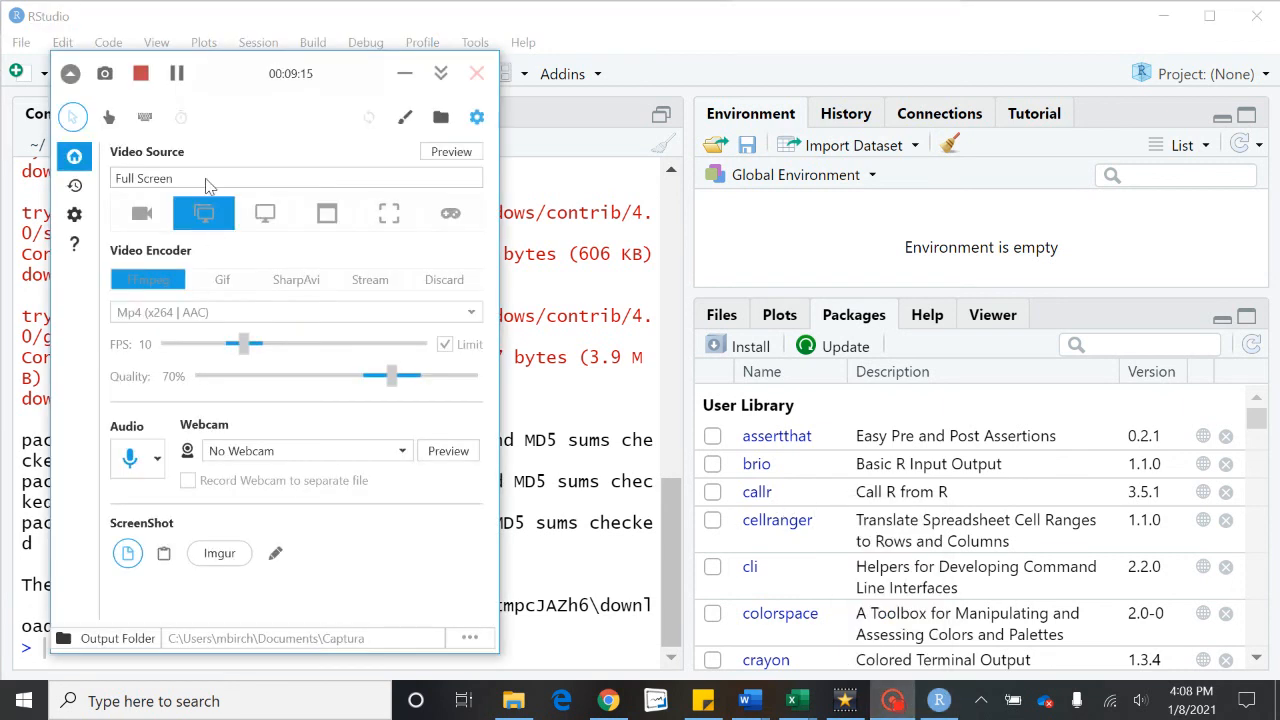